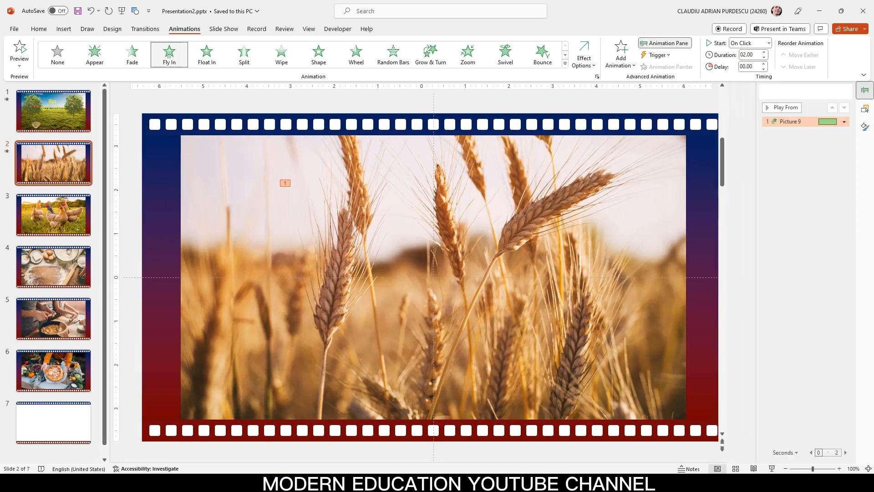
Set the wheat picture's Fly In animation on slide 2 to start after previous and preview the slide in full screen
left_click(844, 122)
left_click(803, 153)
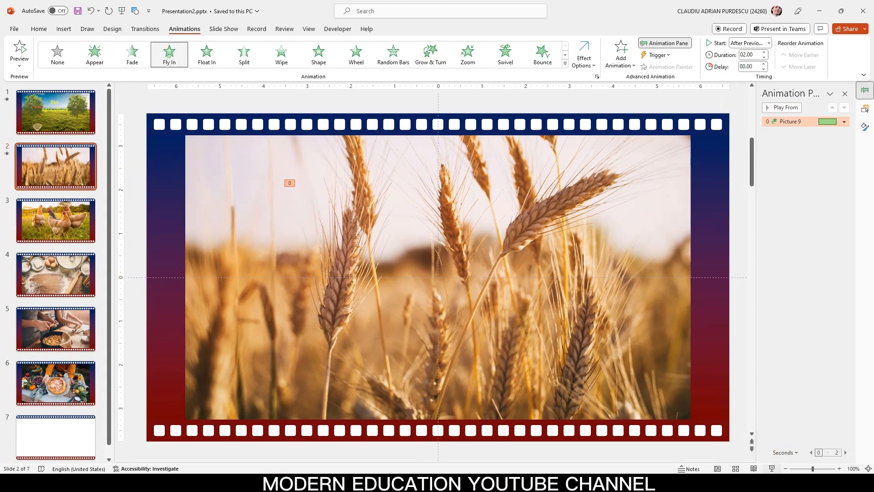
left_click(772, 468)
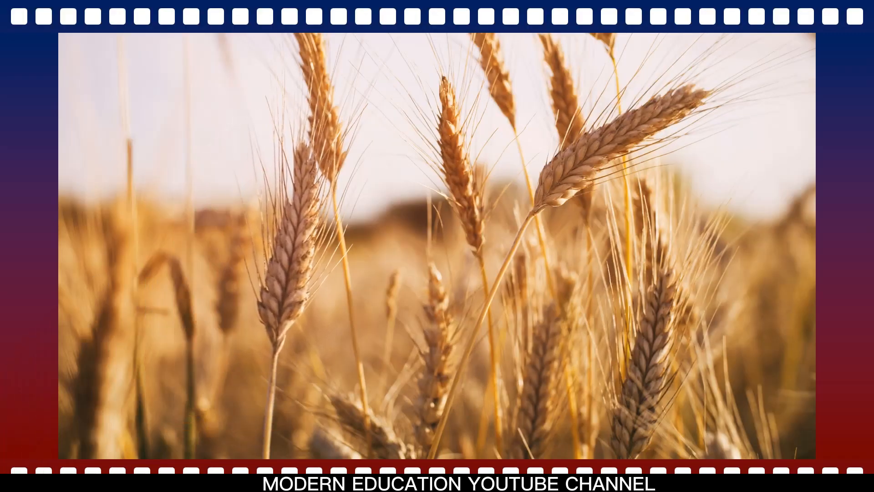
key("Escape")
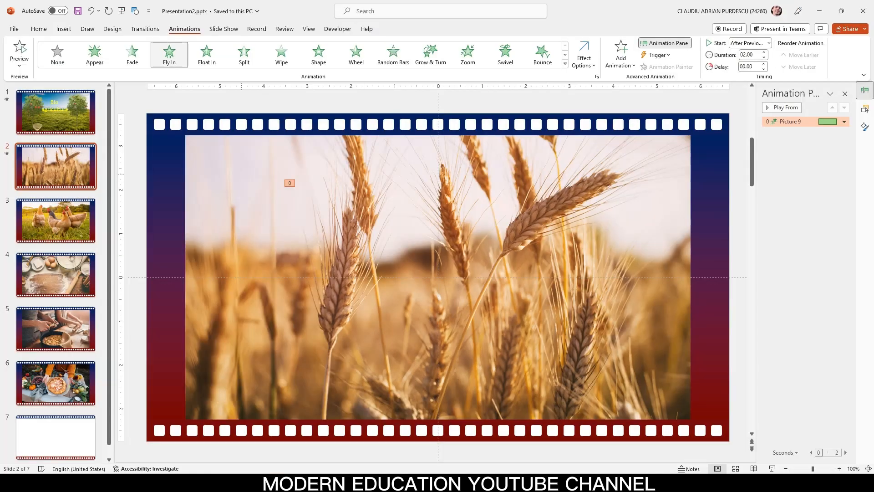
Change the wheat picture's animation to Float In with a 2-second duration, starting after previous, and preview the slide
left_click(206, 54)
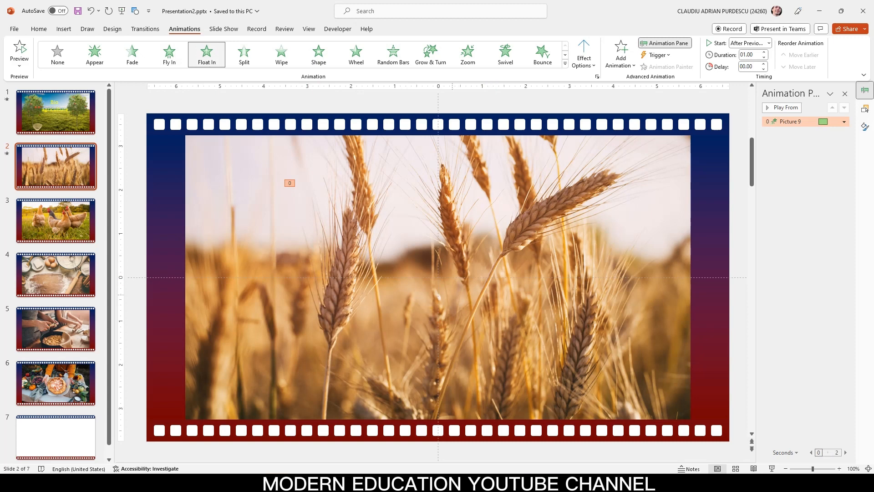
double_click(764, 53)
left_click(763, 53)
left_click(844, 121)
left_click(804, 153)
left_click(772, 468)
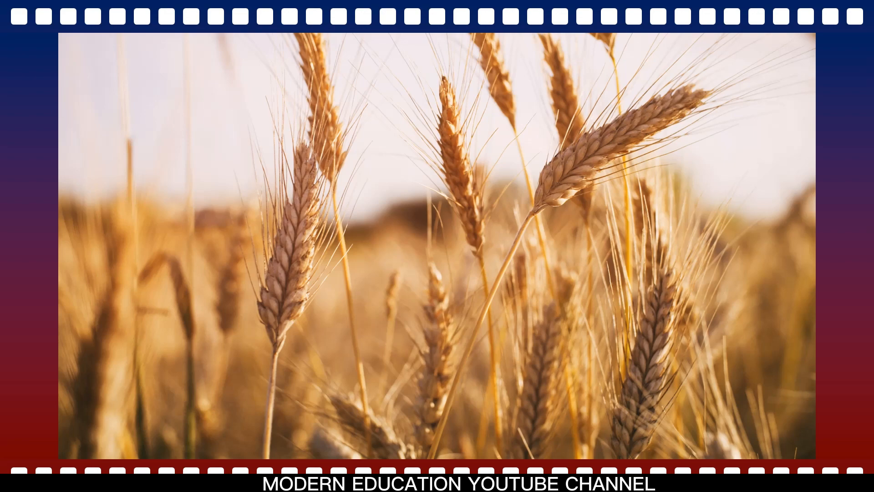
key("Escape")
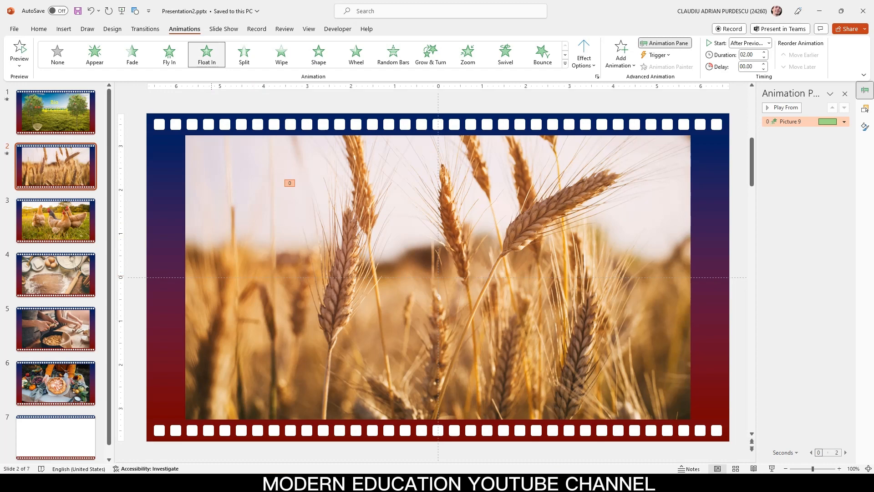
Duplicate the chicken picture on slide 3 and align the copy to the center and middle of the slide
left_click(56, 221)
left_click(255, 221)
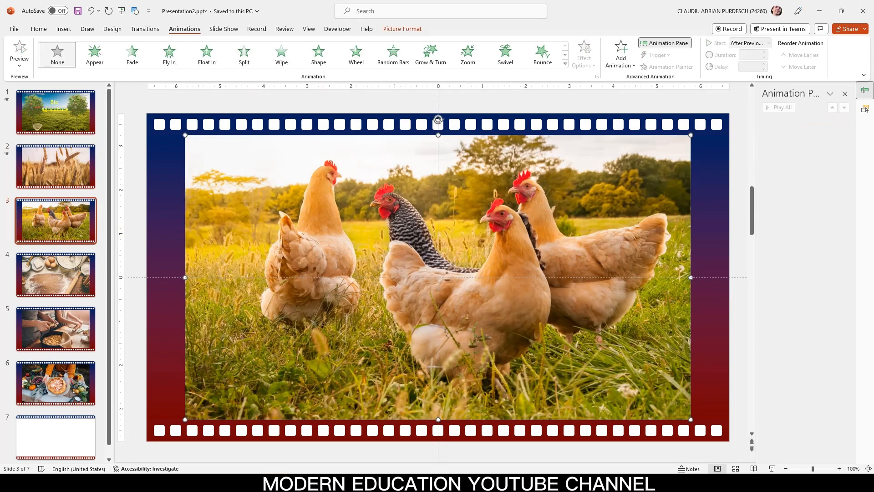
key("ctrl+d")
left_click(402, 30)
left_click(701, 52)
left_click(722, 90)
left_click(701, 52)
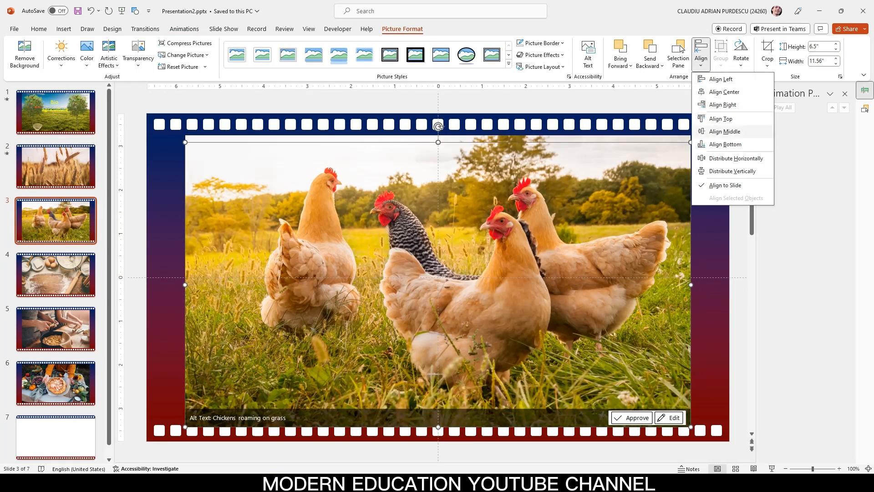
left_click(721, 128)
Draw an oval about 2.51" high and 2.3" wide over the speckled hen and remove its outline
left_click(63, 28)
left_click(201, 52)
left_click(243, 90)
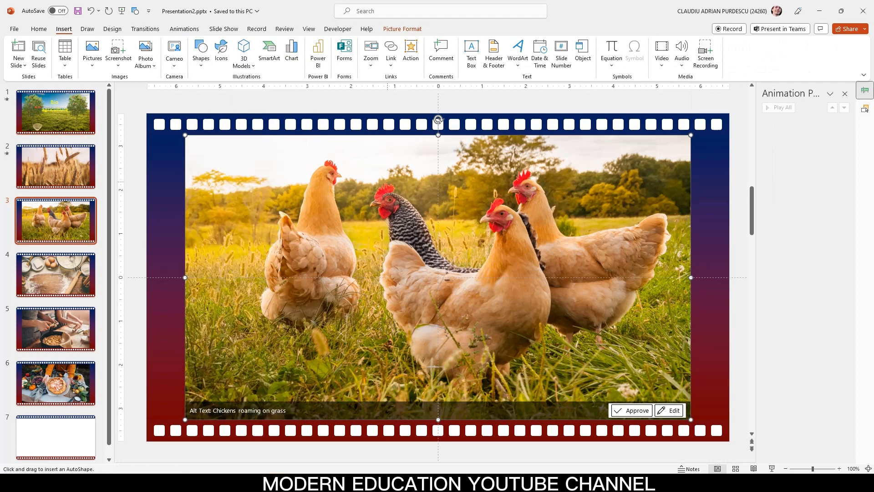
left_click_drag(355, 163, 456, 271)
left_click_drag(405, 217, 401, 217)
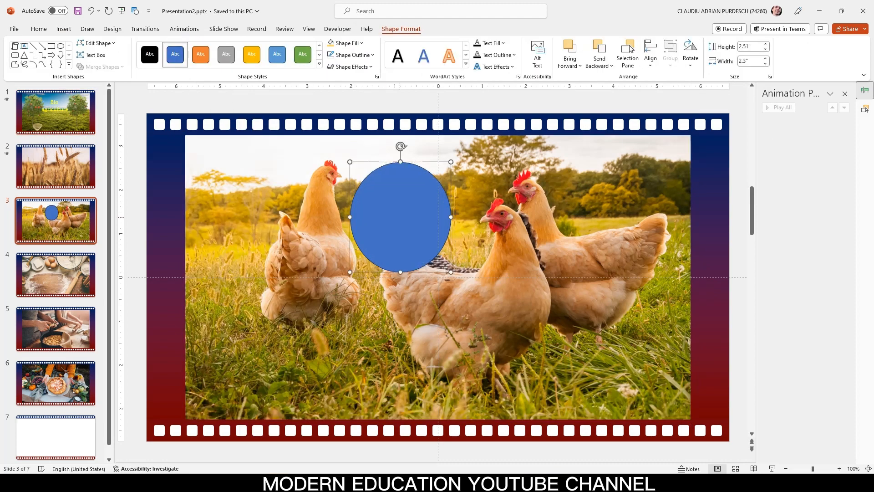
left_click(354, 55)
left_click(356, 181)
Fragment the duplicated chicken picture with the oval over the speckled hen
left_click(252, 205)
left_click(401, 217, "shift")
left_click(402, 28)
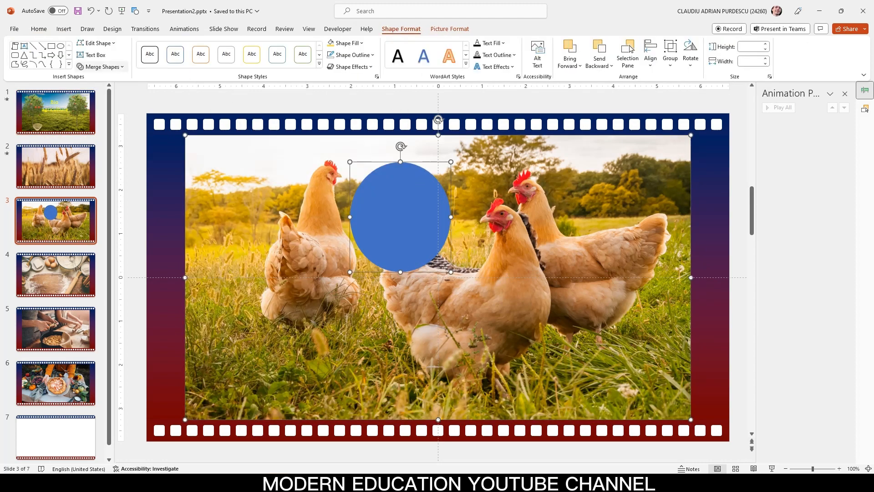
left_click(101, 67)
left_click(100, 104)
left_click(166, 233)
left_click(133, 232)
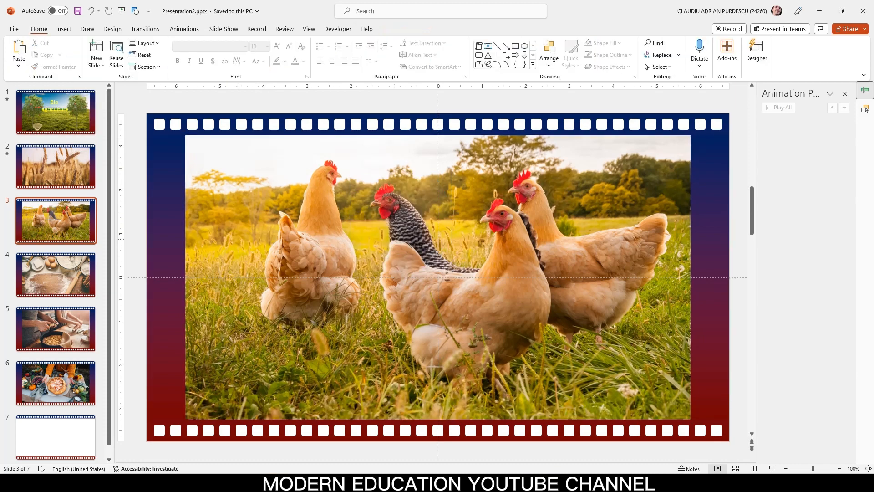
Add a Teeter emphasis animation to the oval hen fragment, starting after previous, and preview slide 3 in full screen
left_click(400, 217)
left_click(184, 29)
left_click(621, 52)
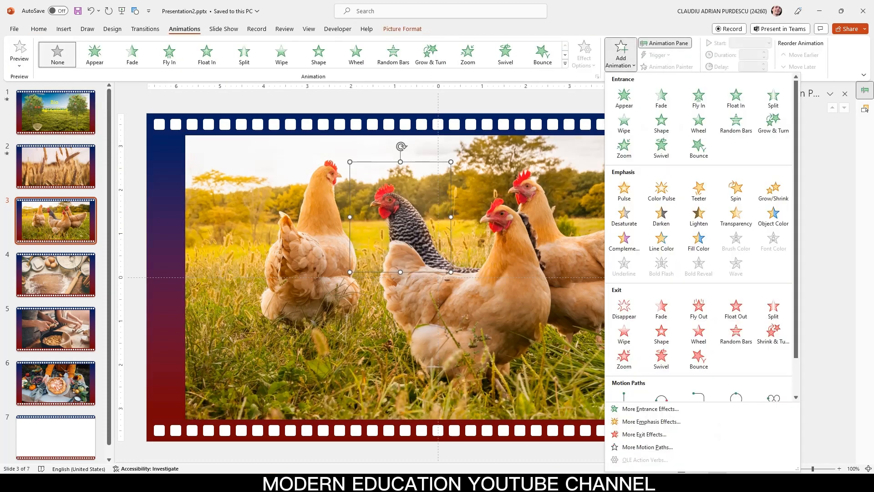
left_click(700, 188)
left_click(844, 121)
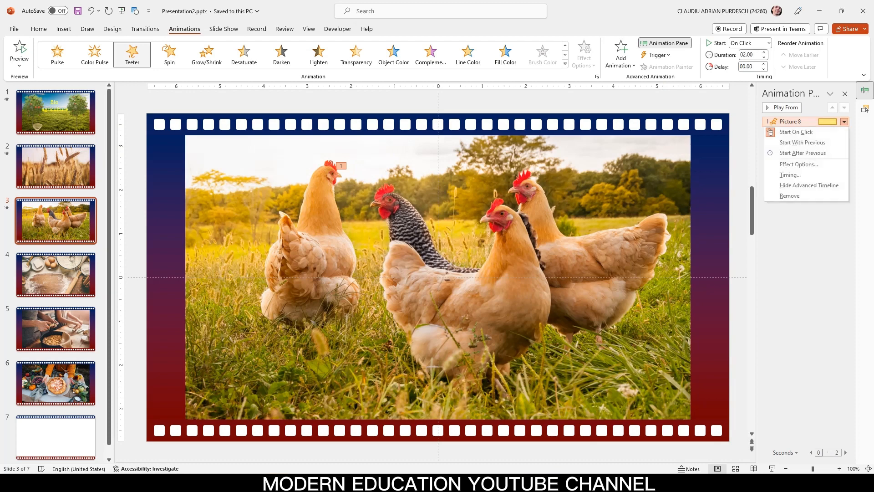
left_click(805, 153)
key("shift+F5")
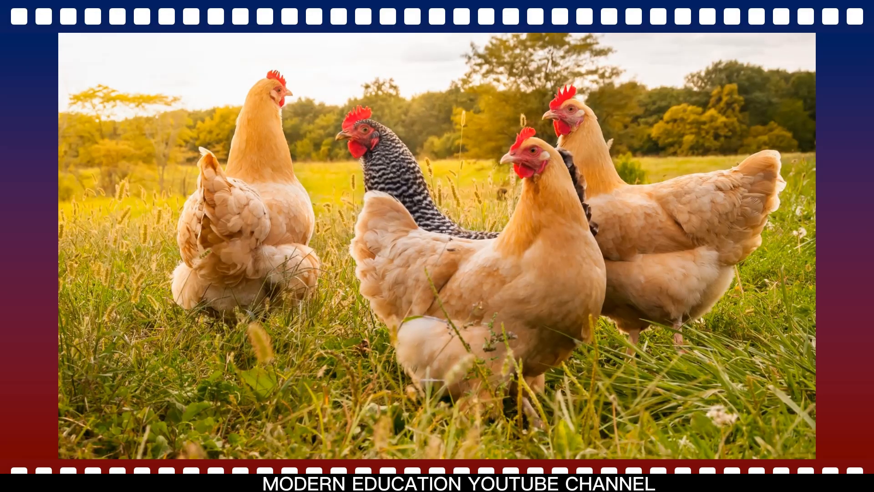
key("Escape")
Duplicate the baking ingredients picture on slide 4 and align the copy to the center and middle of the slide
left_click(55, 274)
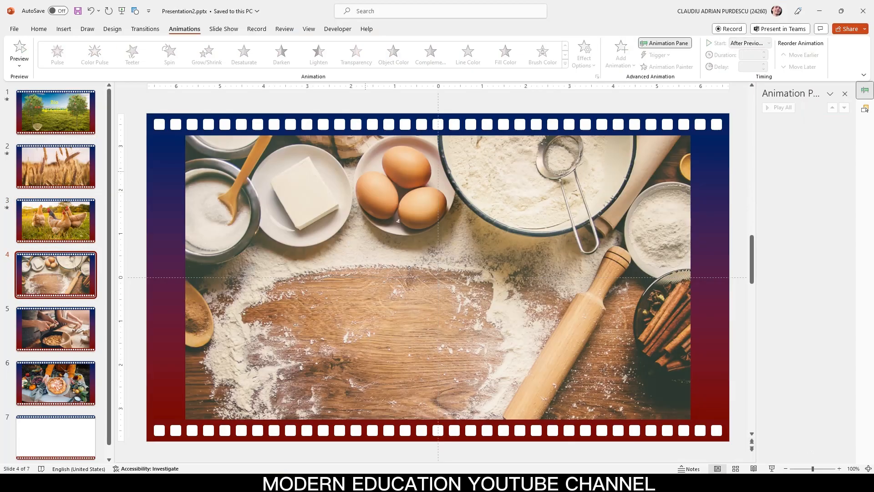
left_click(287, 260)
key("ctrl+d")
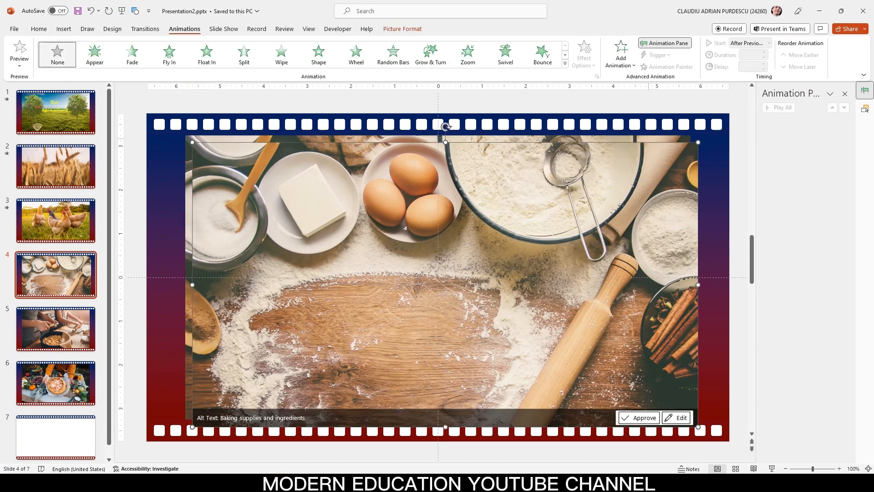
left_click(402, 28)
left_click(701, 54)
left_click(724, 91)
left_click(701, 54)
left_click(725, 131)
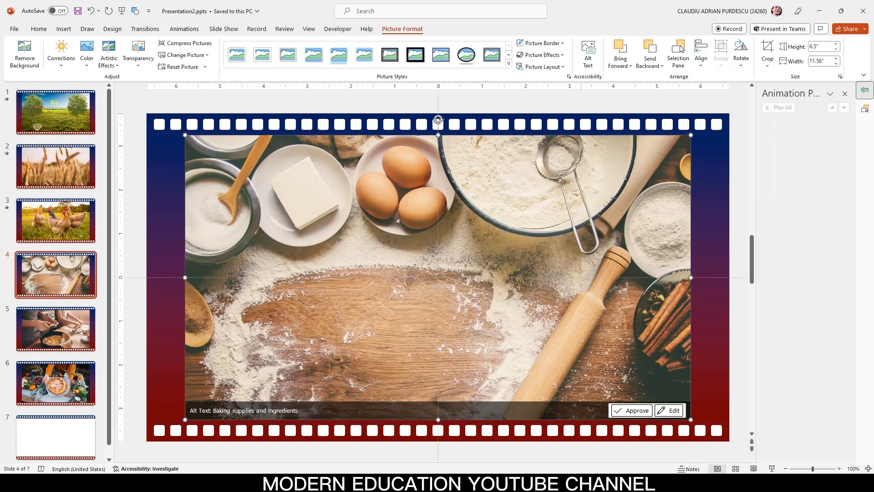
Cover the lower-right egg with an oval without outline and the left egg with a second, tilted one about 0.92" by 1.19"
left_click(63, 29)
left_click(201, 54)
left_click(242, 90)
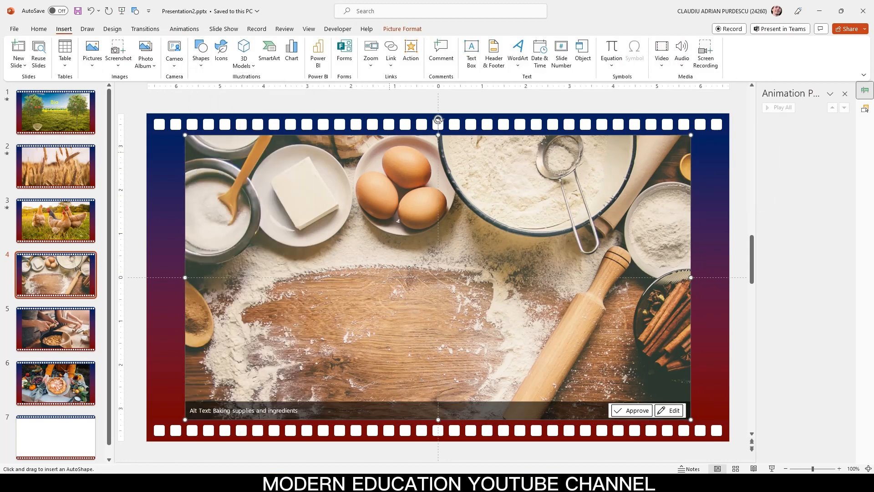
mouse_move(445, 190)
left_mouse_down()
mouse_move(399, 230)
mouse_move(396, 211)
mouse_move(421, 189)
mouse_move(447, 204)
mouse_move(422, 186)
left_mouse_up()
left_click_drag(422, 186, 422, 184)
left_click_drag(422, 184, 413, 175)
left_click_drag(427, 229, 426, 227)
left_click_drag(446, 202, 374, 203)
left_click(355, 55)
left_click(356, 181)
left_click(405, 250)
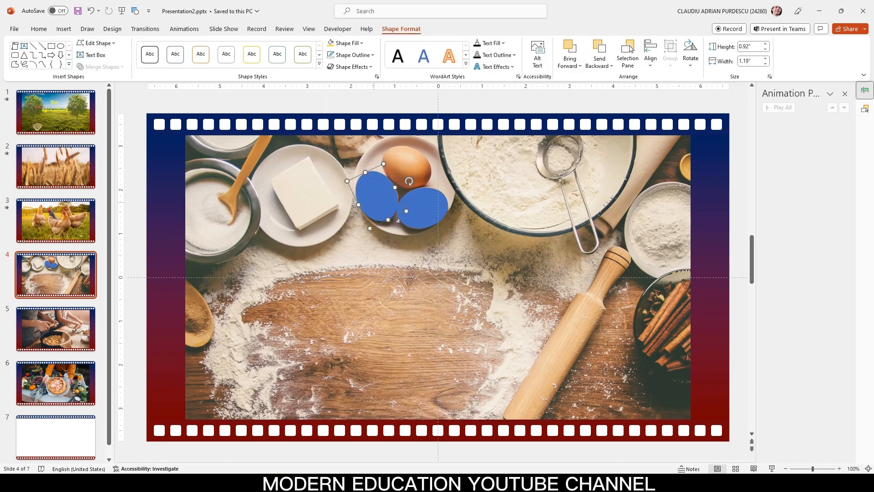
Adjust the tilted oval over the left egg to about 0.89" by 1.2" so it matches the egg's contour
left_click_drag(365, 173, 366, 174)
left_click_drag(359, 205, 365, 172)
left_click_drag(398, 221, 398, 221)
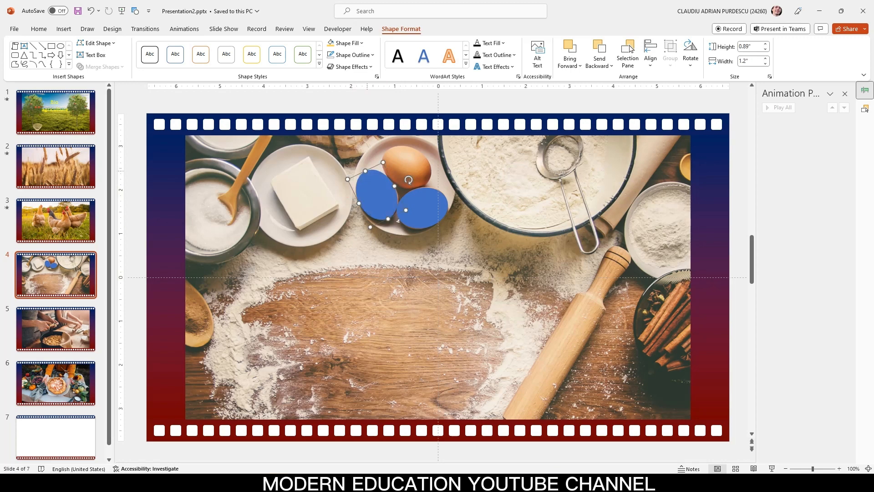
Place a third tilted oval over the top egg and fit it at about 0.92" high and 1.19" wide
left_click_drag(366, 171, 389, 188)
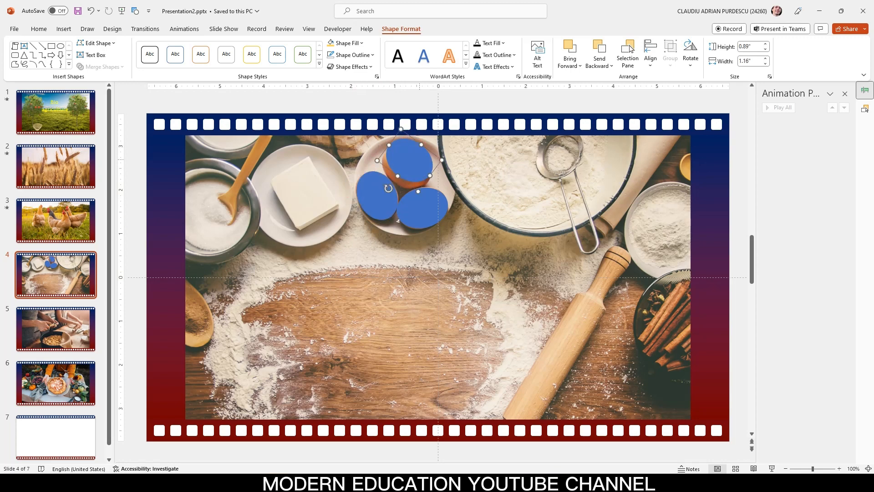
key("Down")
key("Down")
key("Down")
key("Left")
left_click_drag(388, 151, 373, 168)
key("Down")
key("Down")
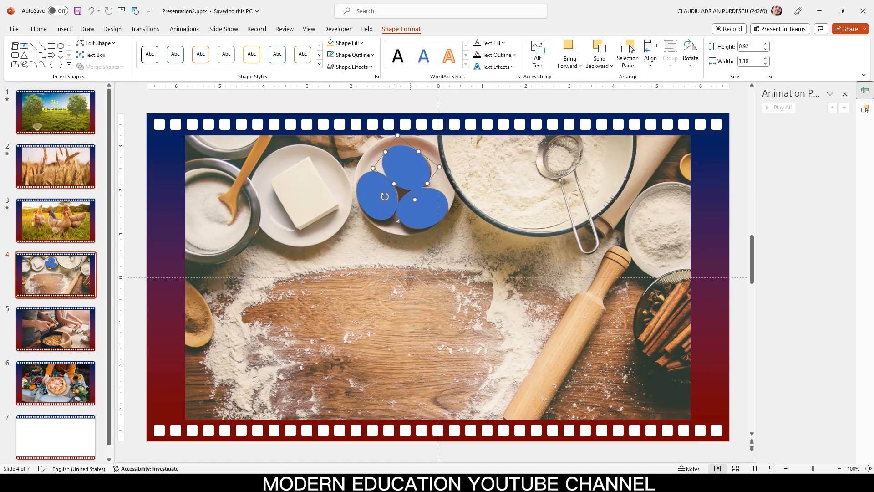
Fragment the duplicated baking picture with the three egg ovals and delete the large leftover piece around them
left_click(459, 320)
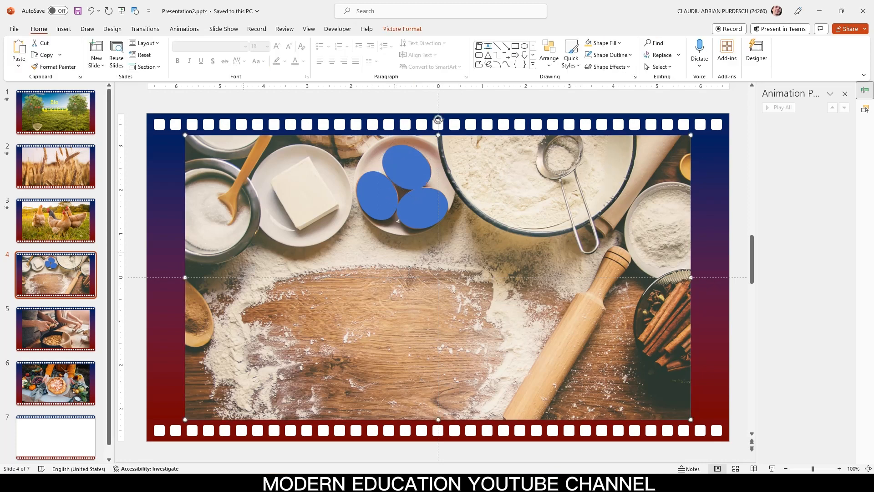
key("ctrl+a")
left_click(401, 29)
left_click(93, 67)
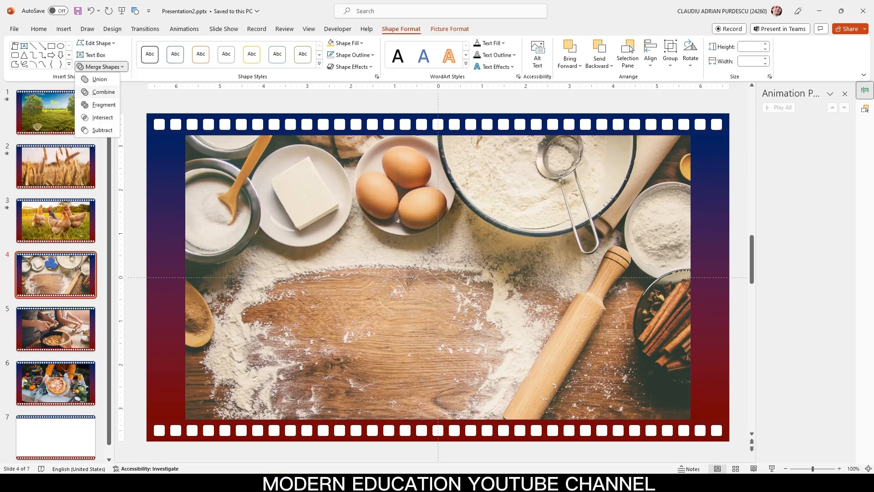
left_click(98, 103)
left_click(166, 270)
left_click(245, 268)
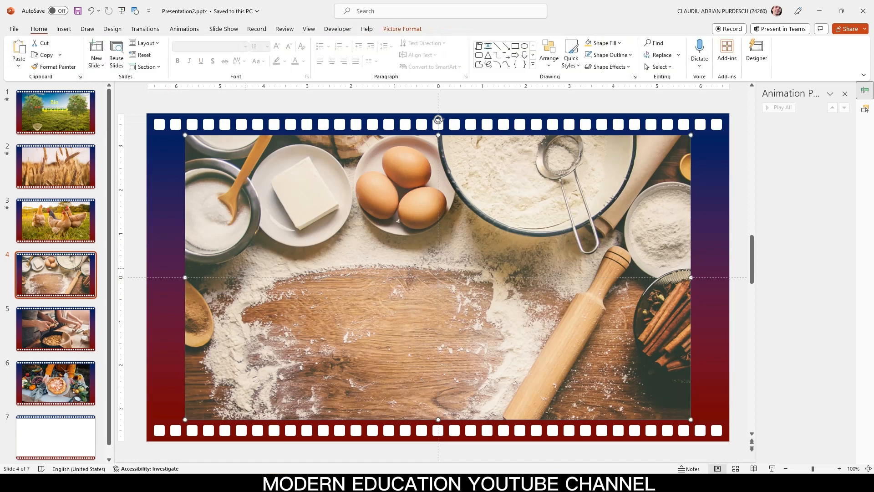
key("Escape")
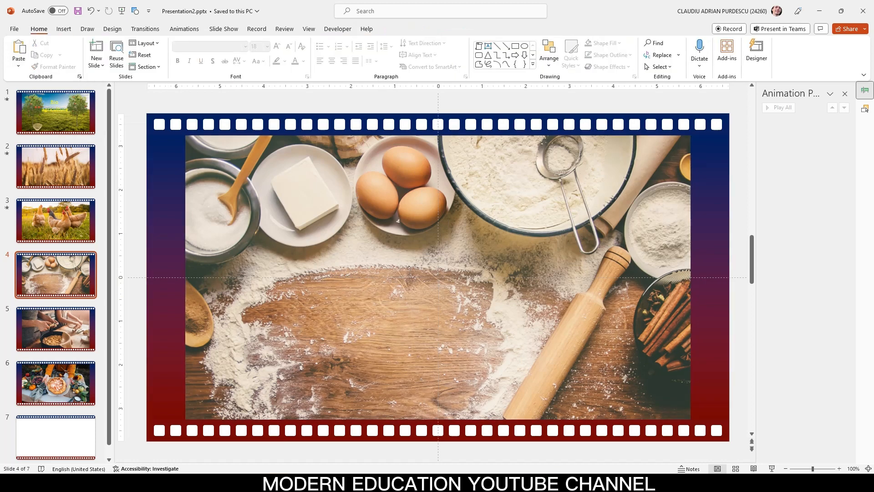
Draw a circle over the egg plate and fit it to the plate's rim at about 2.26" by 2.27"
left_click(64, 29)
left_click(201, 52)
left_click(242, 90)
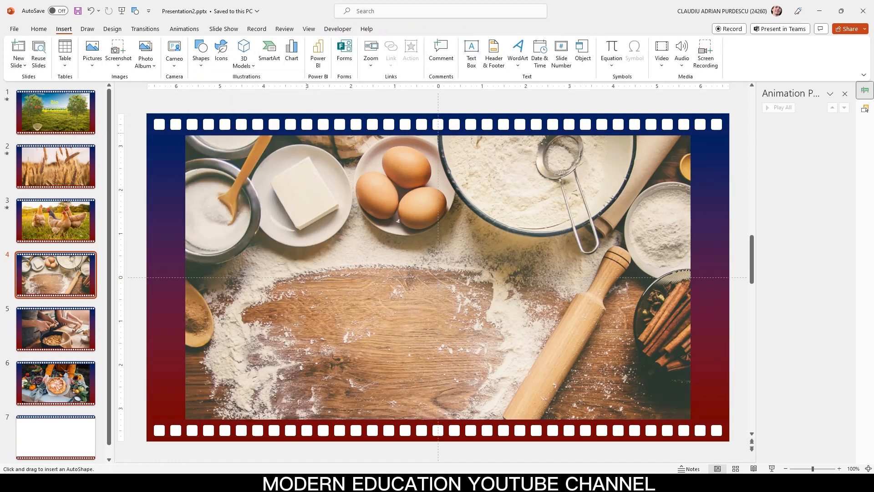
left_click_drag(356, 136, 453, 232)
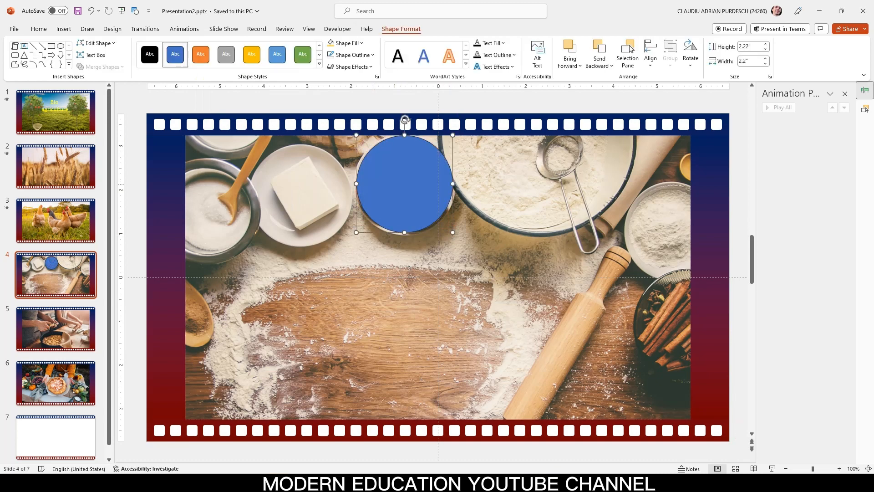
left_click_drag(356, 184, 353, 184)
left_click_drag(403, 233, 403, 235)
left_click_drag(425, 188, 426, 188)
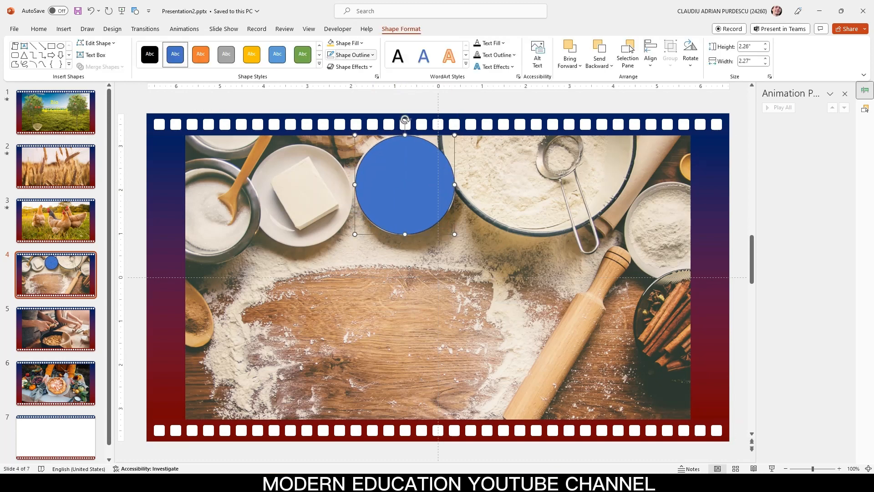
Fill the circle over the egg plate with a beige color sampled by the Eyedropper from the picture
left_click(361, 43)
left_click(350, 184)
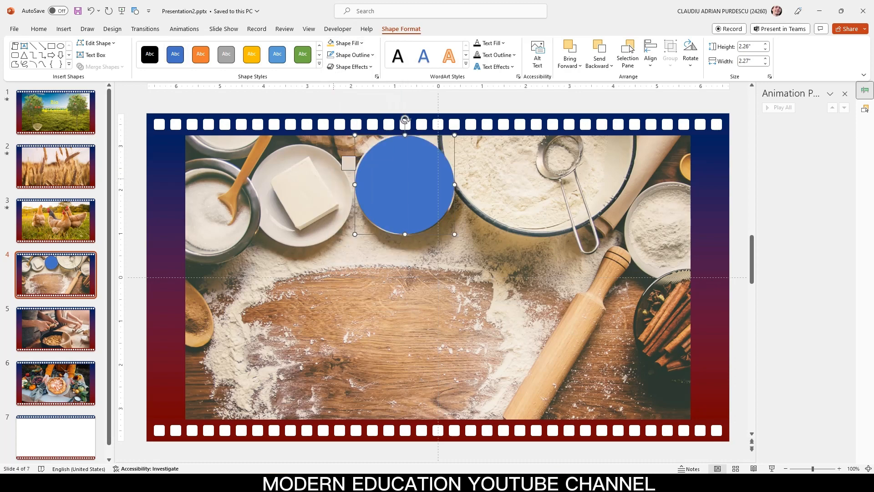
left_click(351, 178)
Apply a preset top bevel, 12 pt wide and 4 pt high, to the beige circle
right_click(398, 183)
left_click(455, 451)
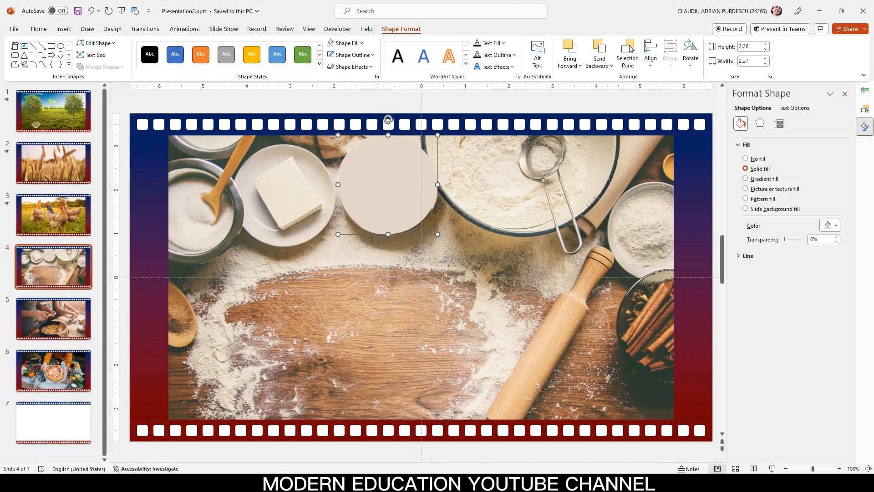
left_click(760, 123)
left_click(757, 196)
left_click(760, 222)
left_click(786, 327)
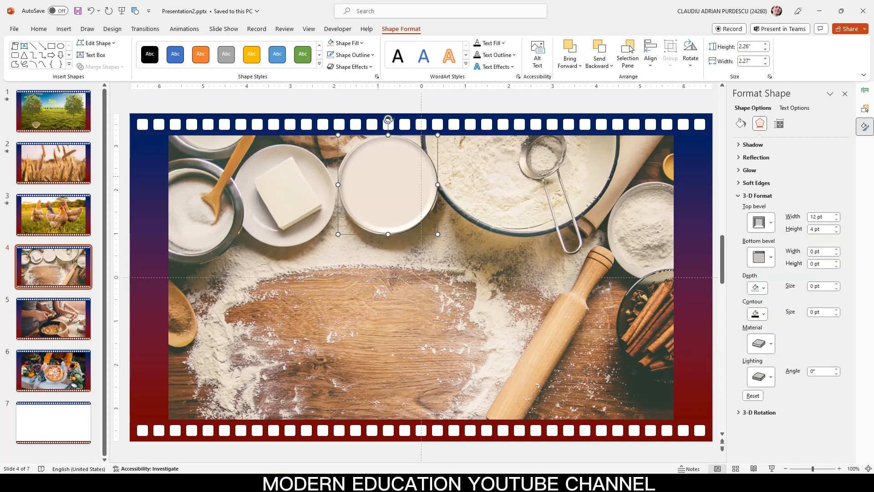
Move the beveled circle below the egg fragments in the stacking order and select the top egg fragment
left_click(627, 54)
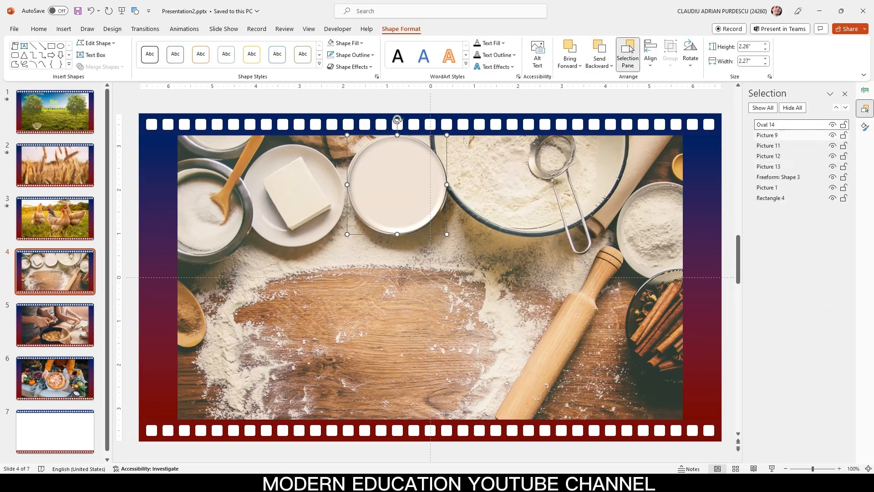
left_click_drag(774, 135, 769, 156)
left_click(410, 208)
left_click(768, 156)
left_click(768, 167)
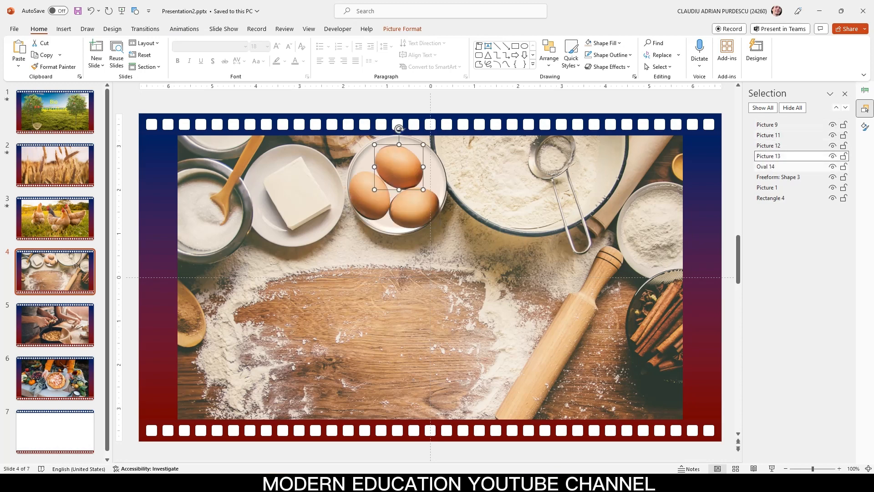
Add a Fly In entrance lasting 2 seconds to the top egg and start it after the previous animation
left_click(185, 28)
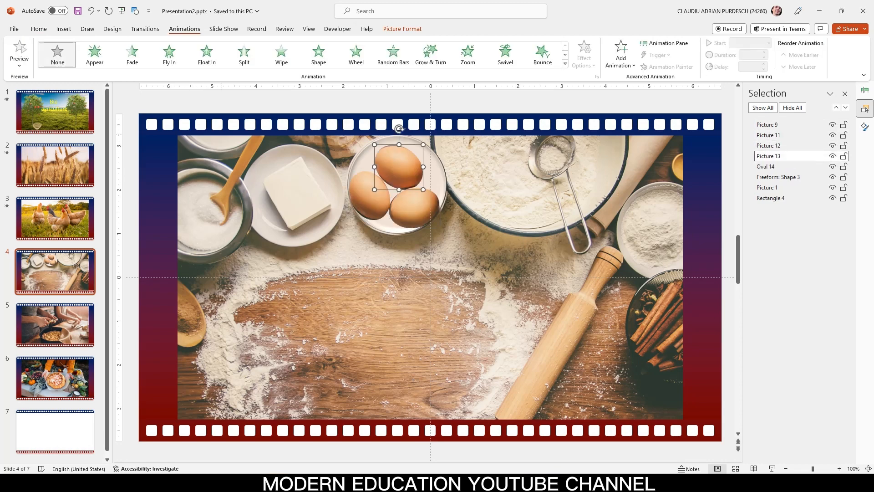
left_click(168, 54)
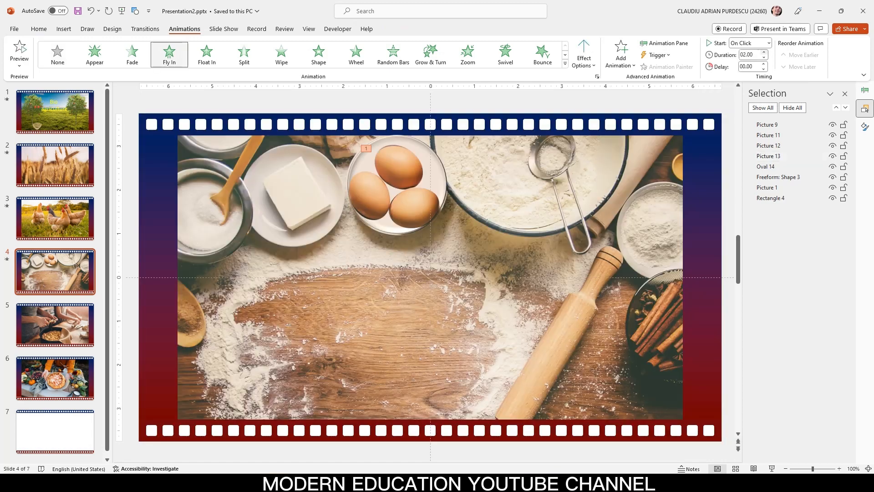
left_click(664, 44)
left_click(844, 121)
left_click(803, 153)
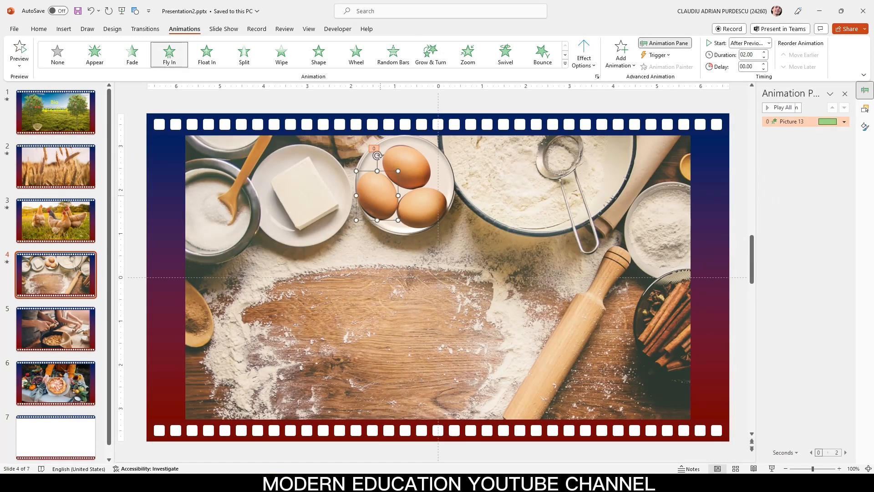
Make the left egg fly in from the bottom-left over 2.5 seconds, starting with the previous animation
left_click(169, 54)
left_click(584, 56)
left_click(594, 121)
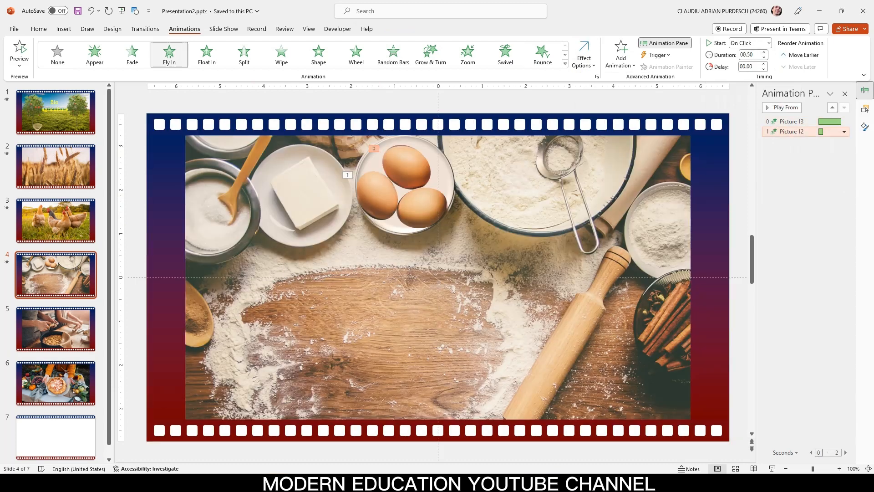
left_click(763, 52)
left_click(844, 132)
left_click(803, 152)
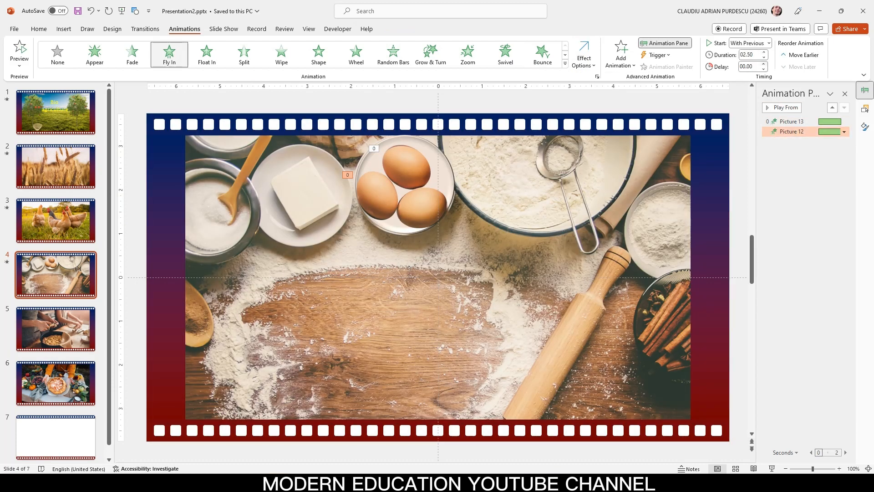
Add a Fly In entrance from the bottom-right to the lower-right egg
left_click(422, 208)
left_click(169, 54)
left_click(584, 55)
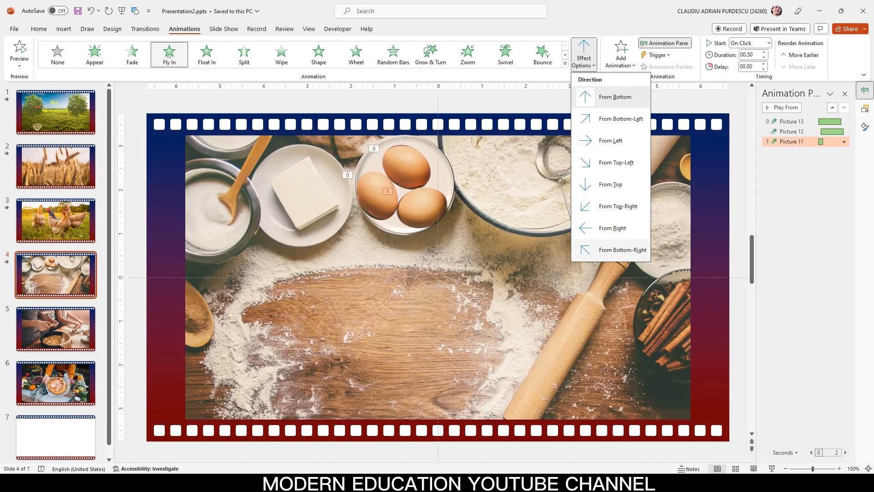
left_click(622, 249)
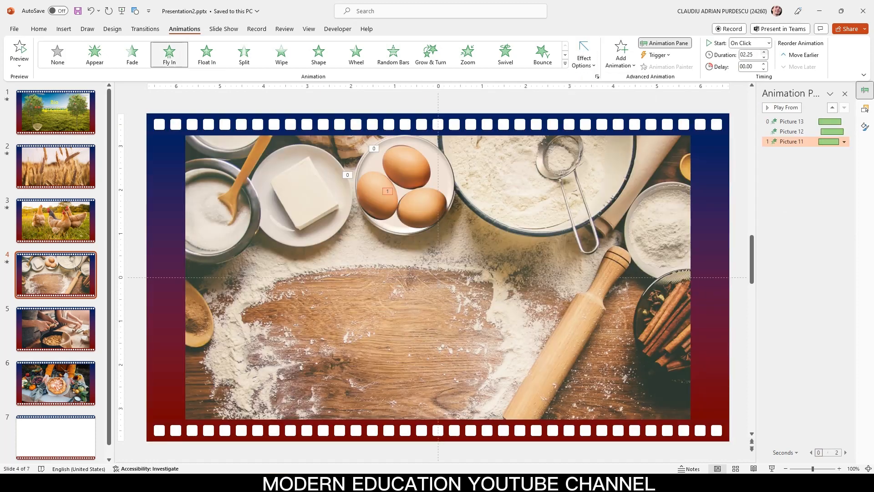
Set the lower-right egg's animation to 2.5 seconds with a 0.5-second delay, starting with the previous one, and preview the slide show
left_click(764, 53)
left_click(763, 64)
left_click(844, 141)
left_click(804, 161)
left_click(772, 468)
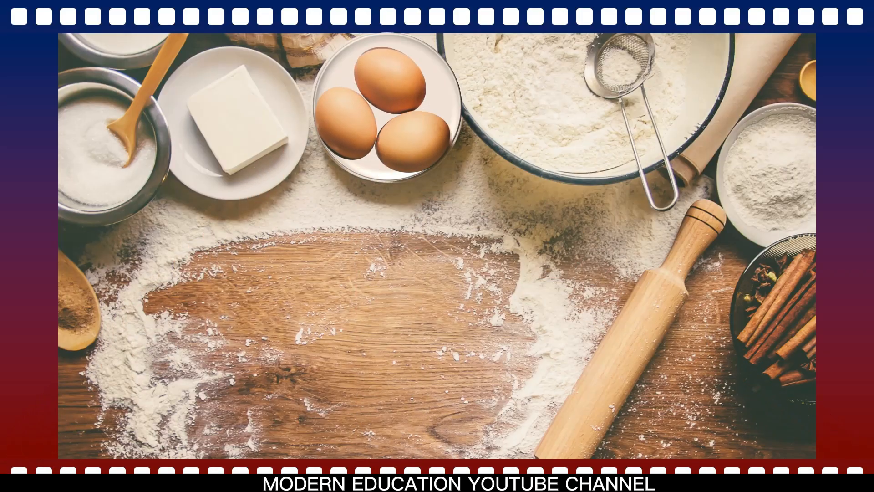
key("Escape")
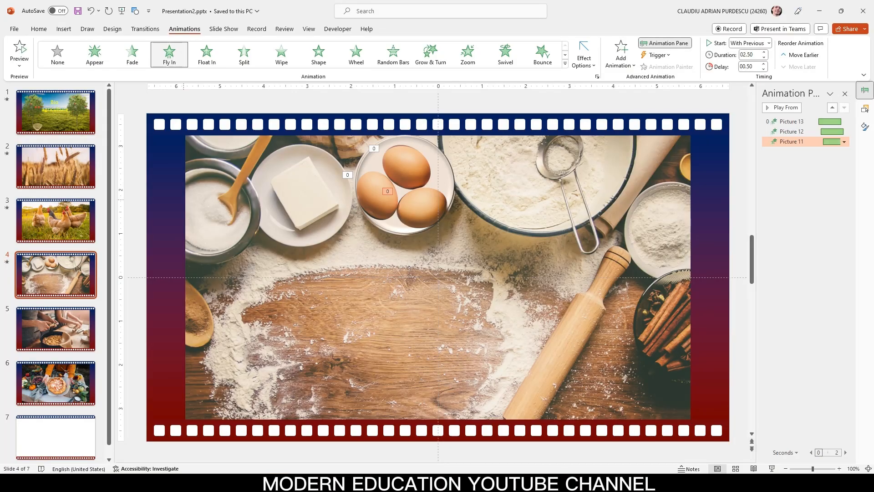
Duplicate slide 5 and paste the left apple copied from slide 1 onto the original slide 5
left_click(76, 115)
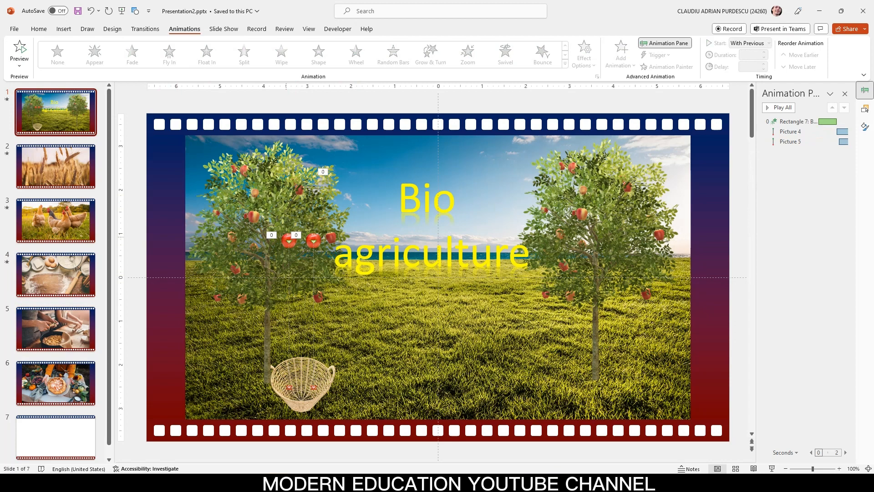
left_click(287, 239)
left_click(59, 329)
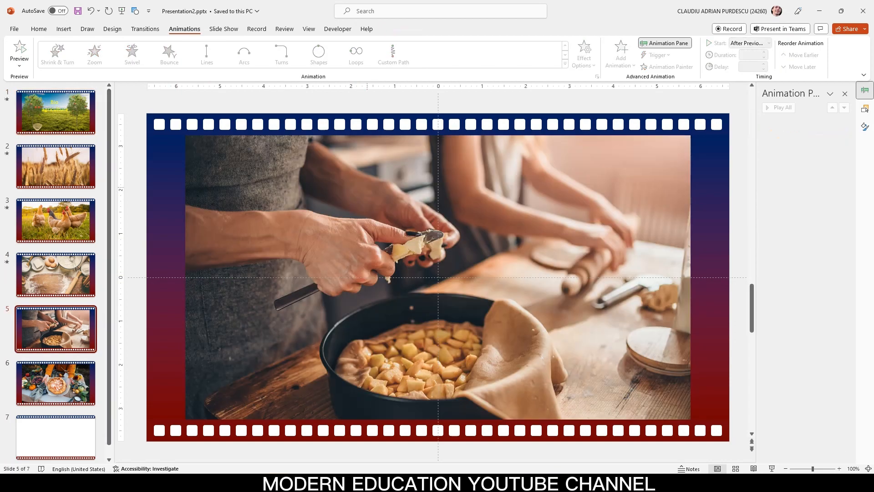
right_click(59, 320)
left_click(93, 190)
left_click(62, 329)
key("ctrl+v")
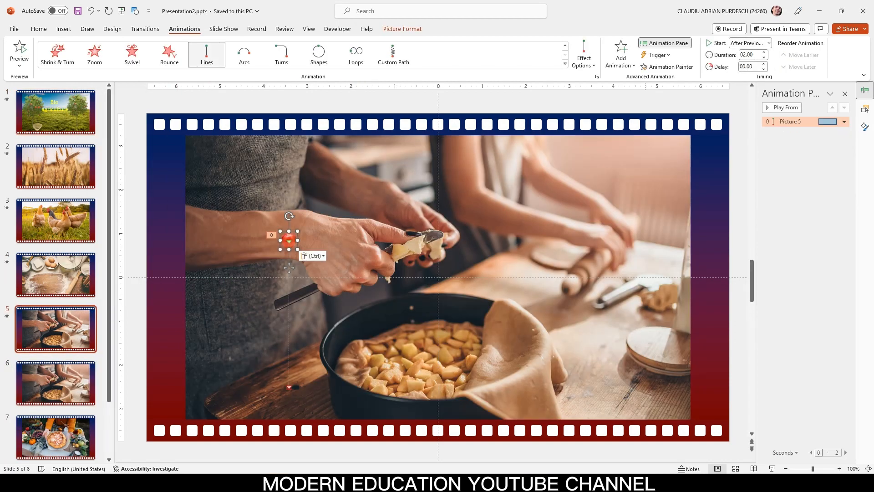
Delete the pasted apple's motion path animation, then enlarge the apple and place it over the fruit being peeled
left_click(790, 122)
key("Delete")
left_click_drag(298, 231, 421, 237)
Add a 2.5-second Bounce entrance to the apple, starting after the previous animation
left_click(543, 54)
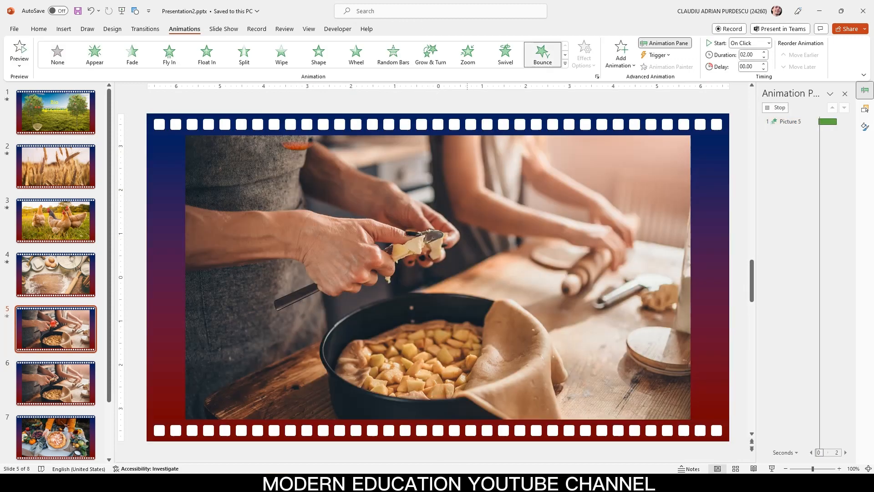
left_click(844, 122)
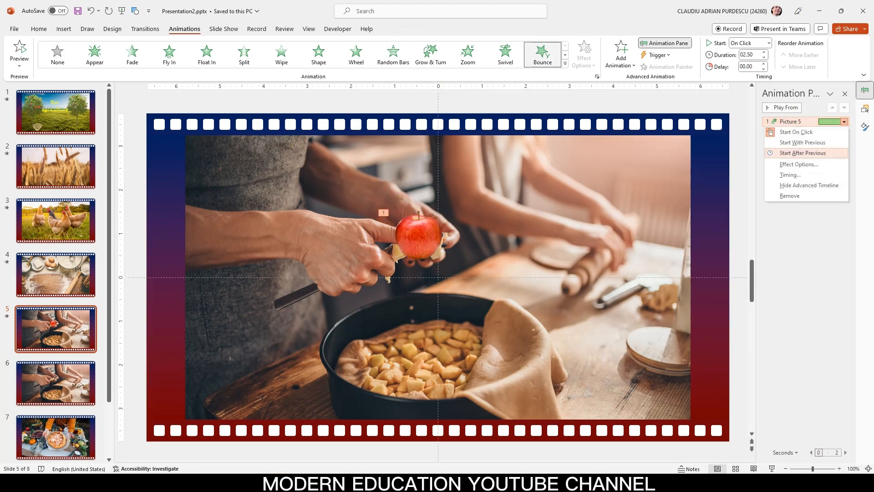
left_click(802, 153)
Duplicate the pie-making picture on slide 6 and align the copy to the center and middle of the slide
left_click(55, 383)
left_click(276, 219)
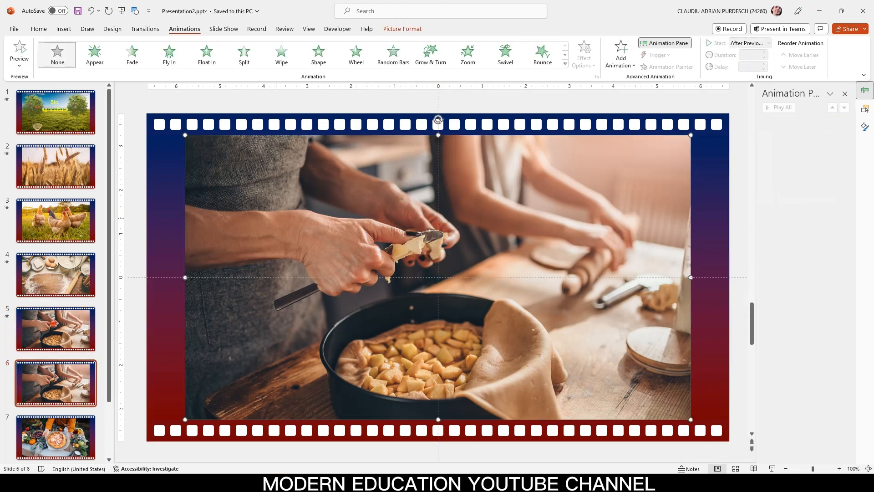
key("ctrl+d")
left_click(402, 29)
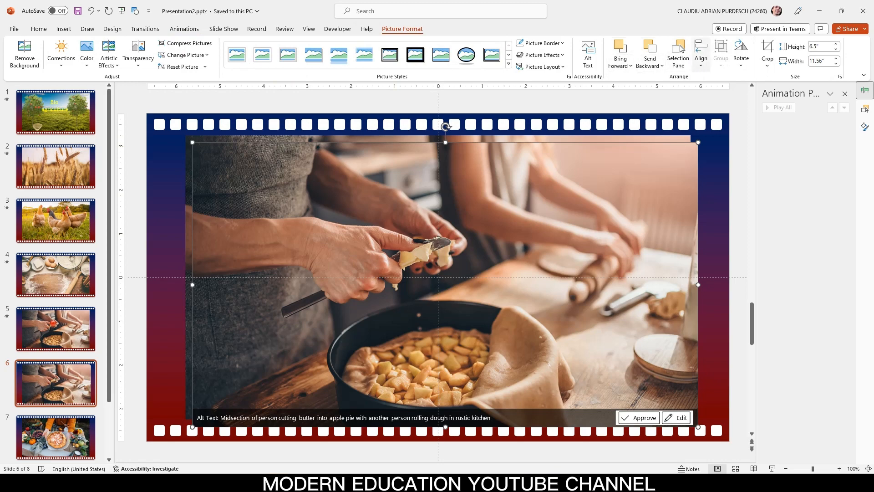
left_click(701, 62)
left_click(718, 92)
left_click(701, 63)
left_click(718, 131)
Draw a down arrow 2" high by 1.5" wide, point it at the pie filling and remove its outline
left_click(64, 30)
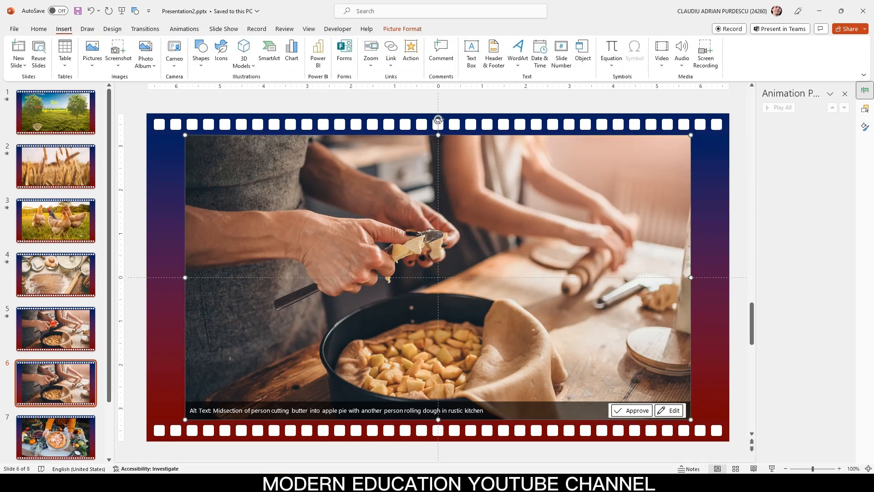
left_click(200, 55)
left_click(224, 242)
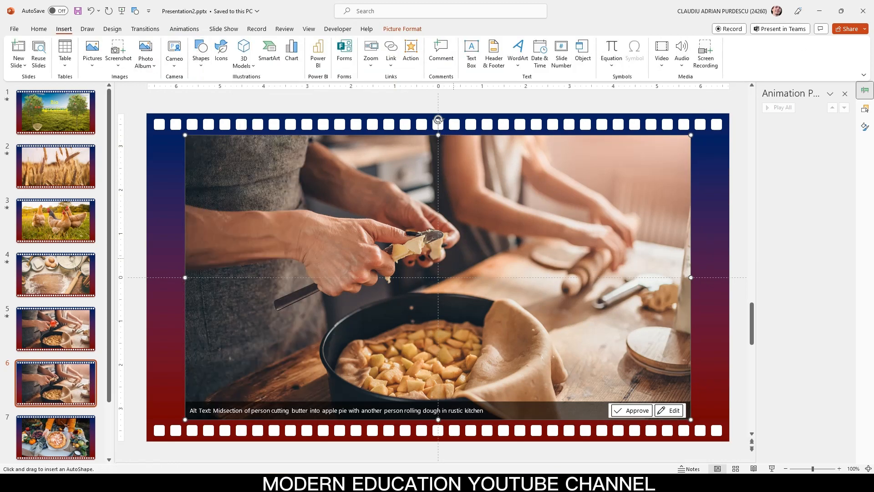
mouse_move(448, 250)
left_mouse_down()
mouse_move(415, 306)
mouse_move(382, 338)
left_mouse_up()
left_click_drag(417, 288, 429, 310)
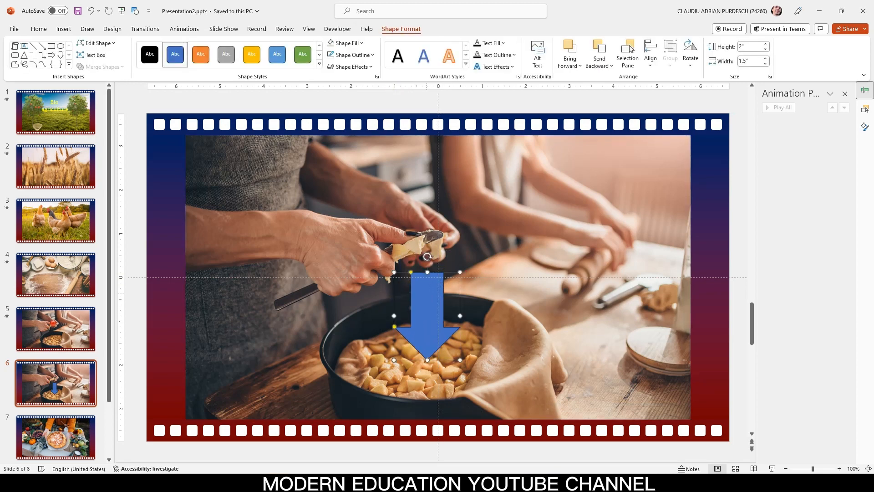
left_click(355, 55)
left_click(356, 182)
Fragment the duplicated pie-making picture with the down arrow to cut out an arrow-shaped piece
left_click(356, 183, "ctrl")
left_click(401, 29)
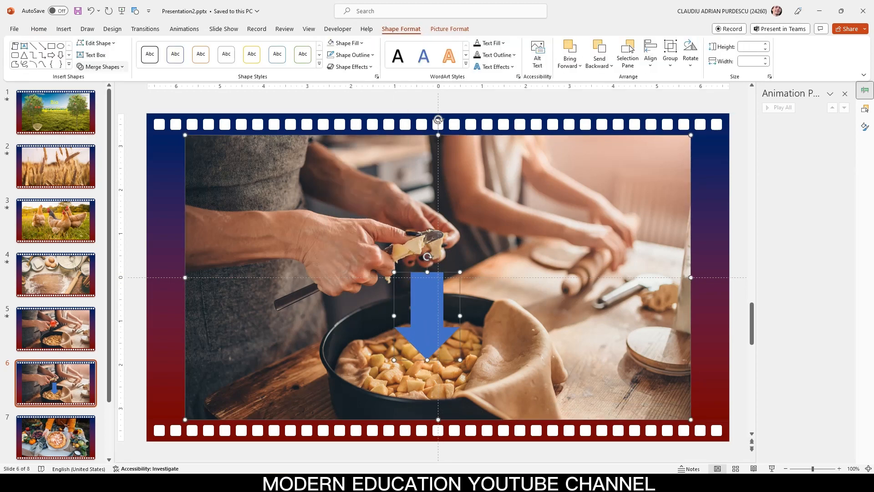
left_click(101, 67)
left_click(98, 103)
left_click(133, 228)
left_click(166, 236)
left_click(282, 255)
left_click(133, 292)
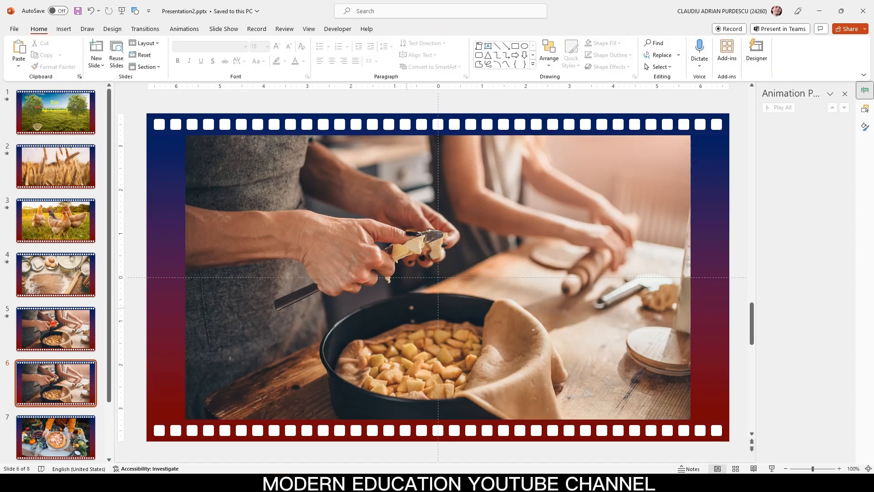
Add a Float In entrance with the Float Down direction to the arrow-shaped piece, lasting 2.5 seconds and starting after previous
left_click(426, 296)
left_click(184, 29)
left_click(207, 54)
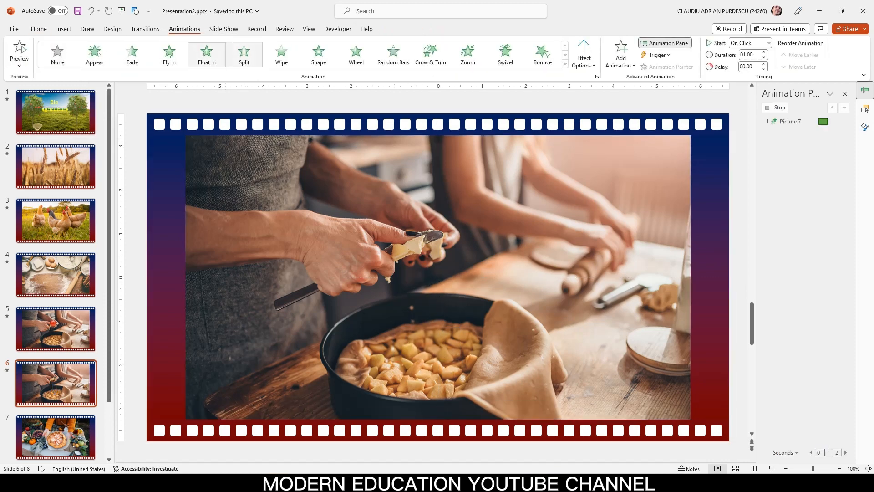
left_click(584, 55)
left_click(601, 117)
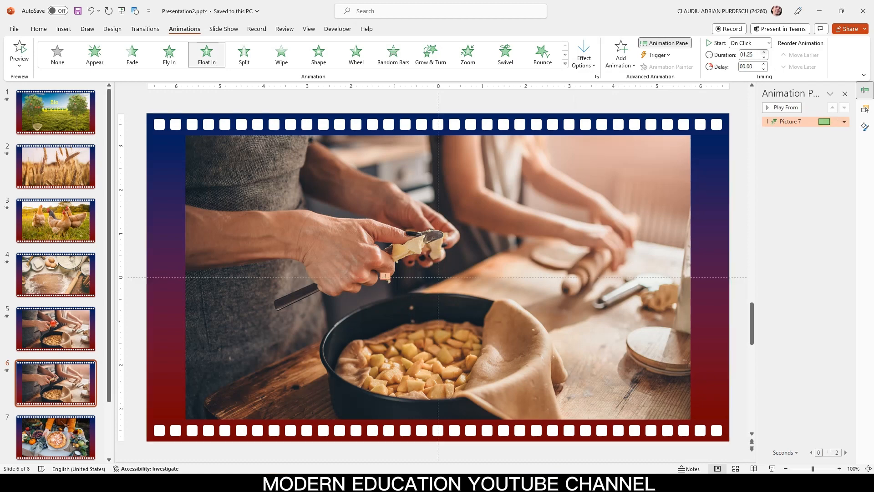
left_click(844, 122)
left_click(792, 155)
Add a 2.75-second Pulse emphasis to the arrow-shaped piece and preview slide 6 in the slide show
left_click(420, 260)
key("Tab")
key("Tab")
left_click(621, 55)
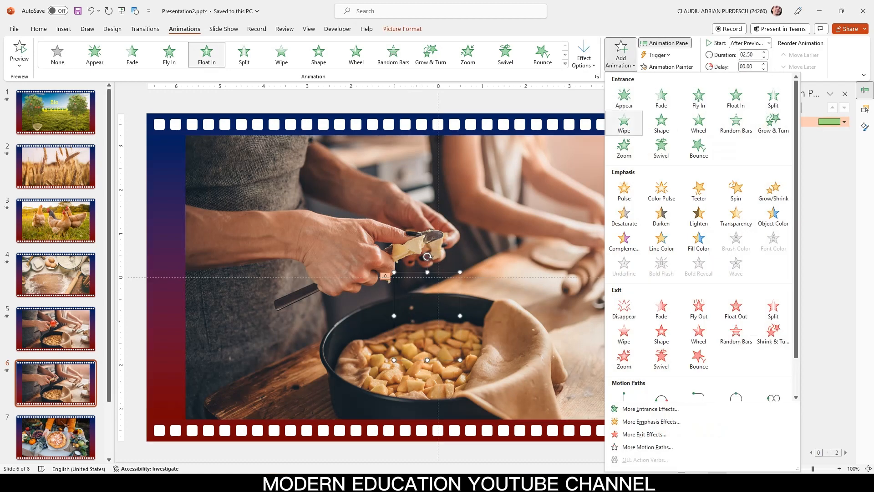
left_click(624, 191)
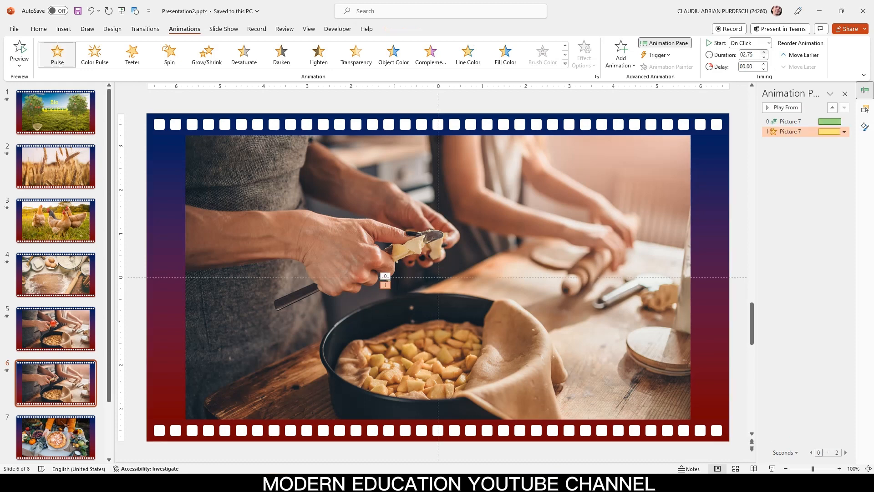
left_click(844, 131)
key("shift+F5")
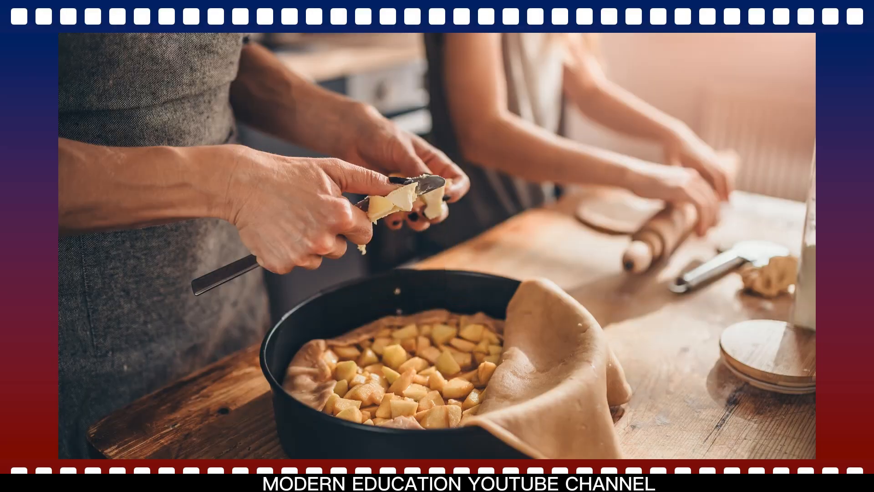
key("Escape")
Duplicate the fruit galette picture on slide 7 and align the copy to the center and middle of the slide
left_click(68, 438)
left_click(249, 214)
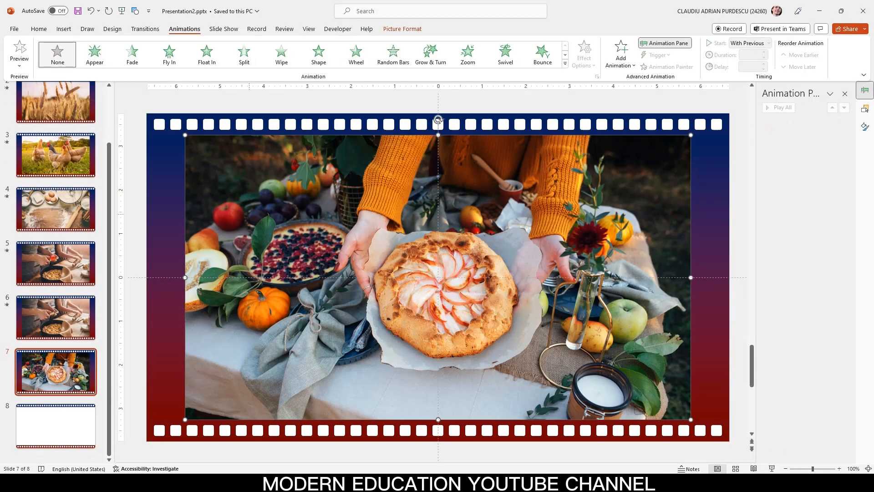
key("ctrl+d")
left_click(402, 28)
left_click(701, 54)
left_click(723, 92)
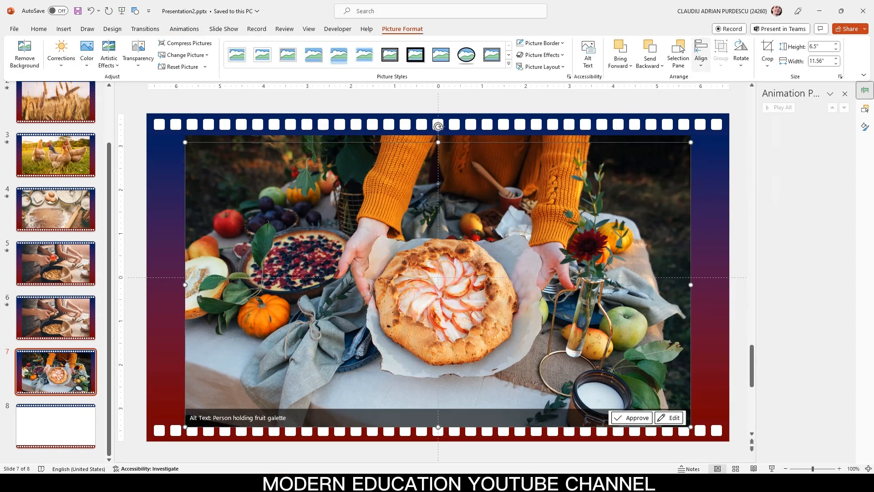
left_click(701, 54)
left_click(725, 132)
Draw an oval over the galette and fit it to the crust at about 3.03" high by 3.39" wide
left_click(64, 29)
left_click(200, 54)
left_click(227, 88)
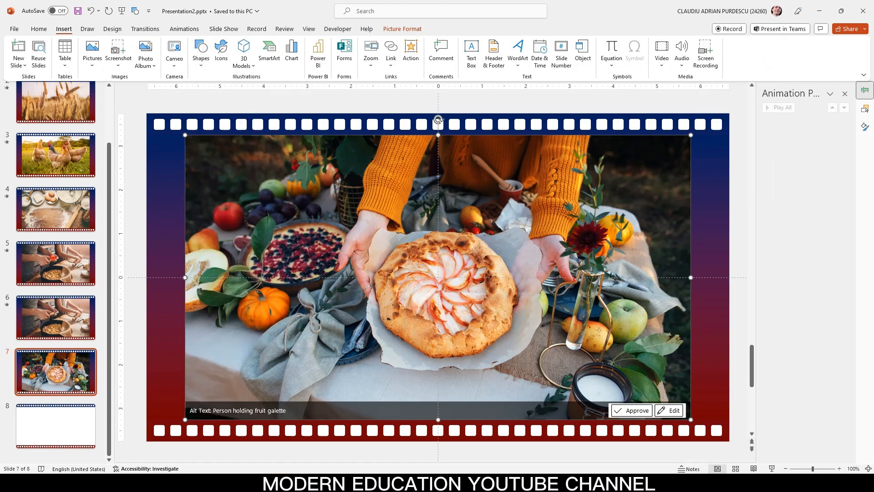
left_click_drag(374, 234, 513, 362)
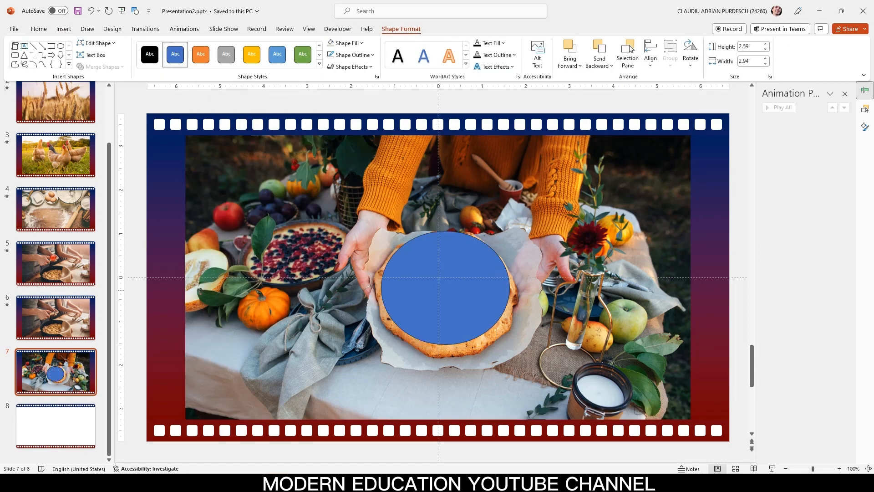
left_click_drag(450, 309, 454, 307)
left_click_drag(377, 232, 373, 227)
left_click_drag(517, 359, 520, 360)
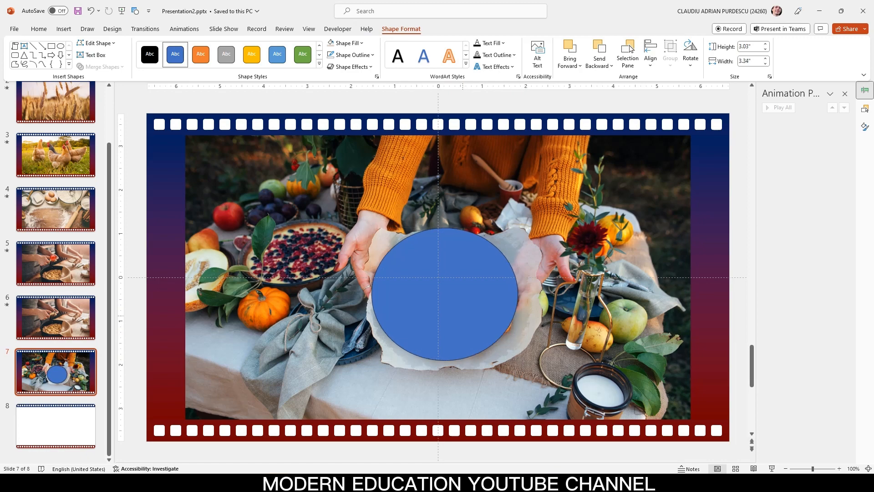
left_click_drag(473, 314, 473, 315)
left_click_drag(518, 294, 520, 295)
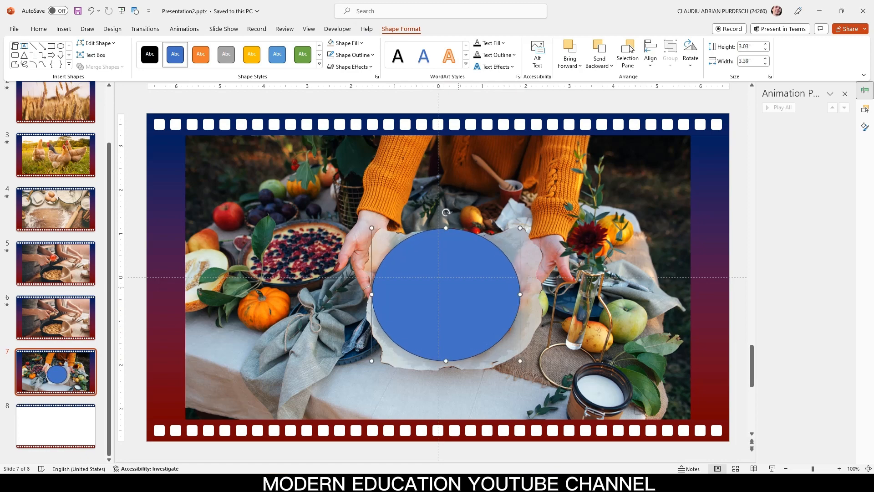
Remove the oval's outline and fragment the duplicated galette picture with it, selecting the oval galette piece
left_click(355, 55)
left_click(355, 181)
left_click(430, 203)
left_click(450, 259, "shift")
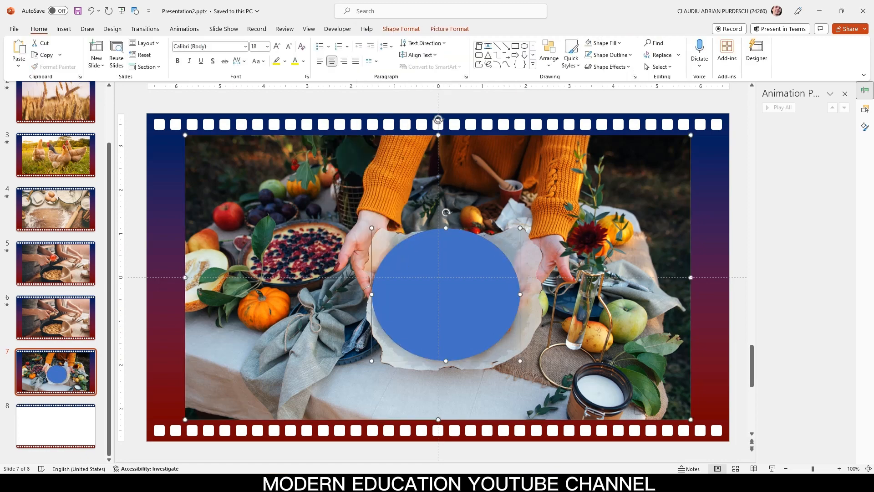
left_click(401, 28)
left_click(101, 67)
left_click(101, 104)
left_click(168, 246)
left_click(253, 249)
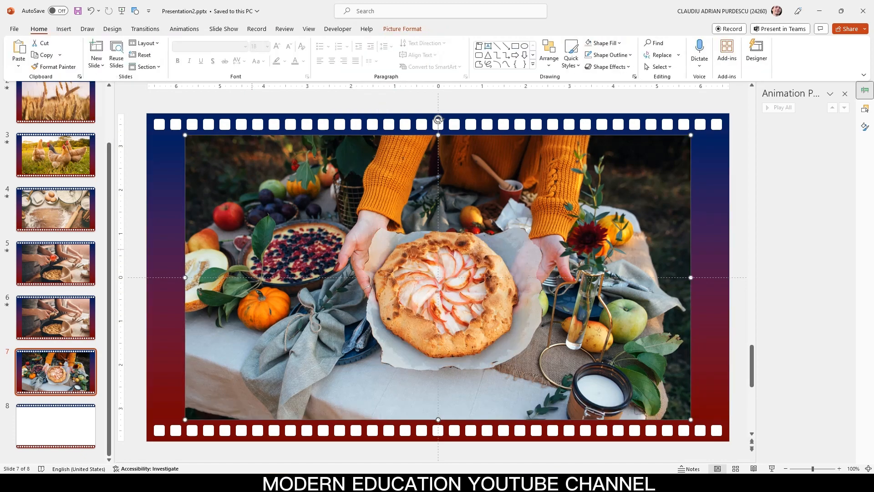
right_click(436, 276)
left_click(64, 29)
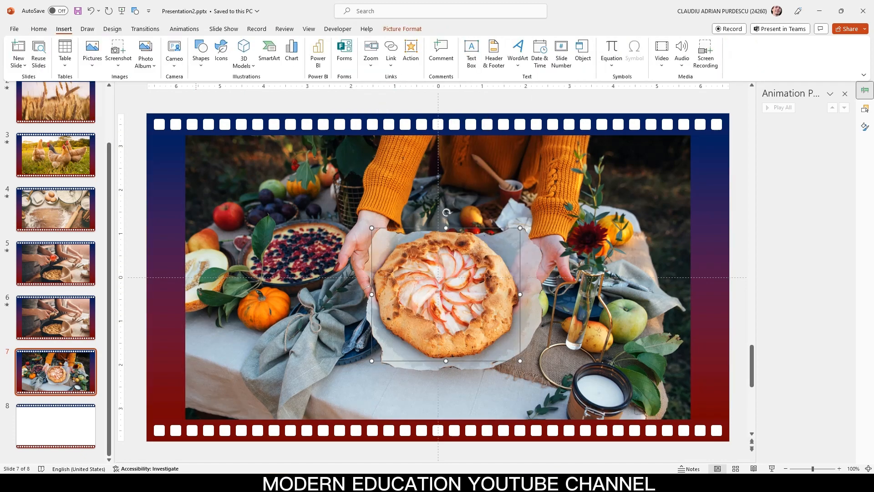
Draw a circle over the galette on slide 7 and enlarge it to about 3.39" by 3.39"
left_click(201, 57)
left_click(242, 90)
left_click_drag(373, 227, 517, 371)
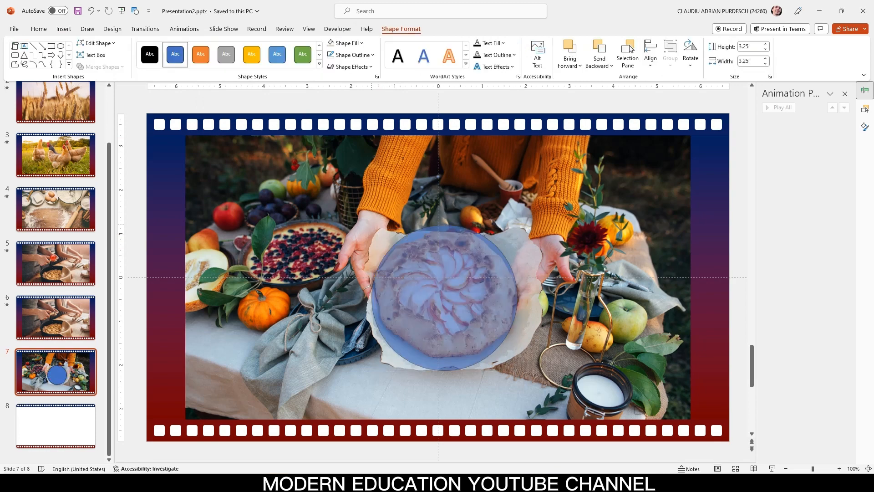
left_click_drag(517, 370, 518, 371)
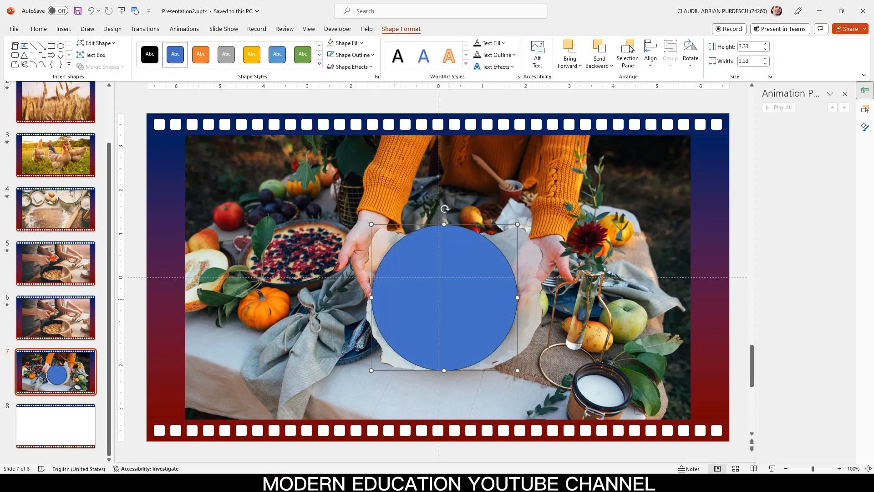
left_click_drag(372, 224, 369, 222)
Remove the circle's outline and fill it with the light grey sampled from the picture using the Eyedropper
left_click(355, 55)
left_click(353, 174)
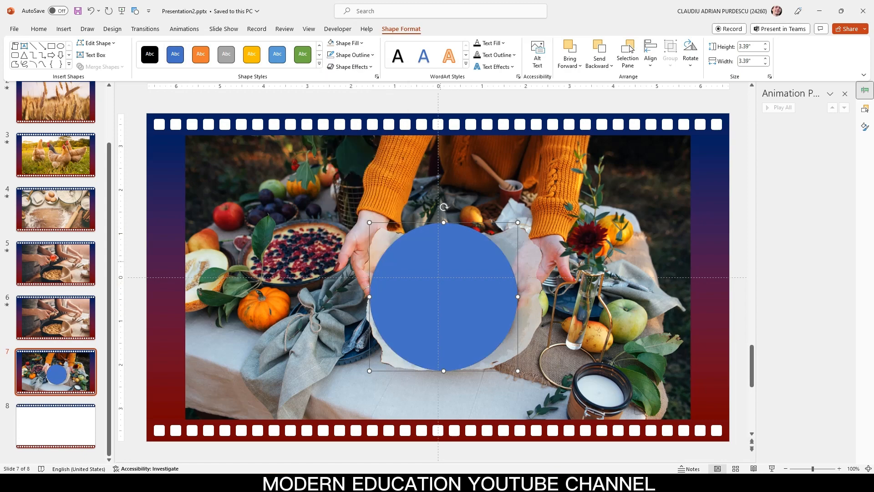
left_click(350, 43)
left_click(357, 196)
left_click(417, 339)
Give the circle a plate-like 3-D look with a top bevel 12 pt wide and 4 pt high
right_click(434, 184)
left_click(455, 463)
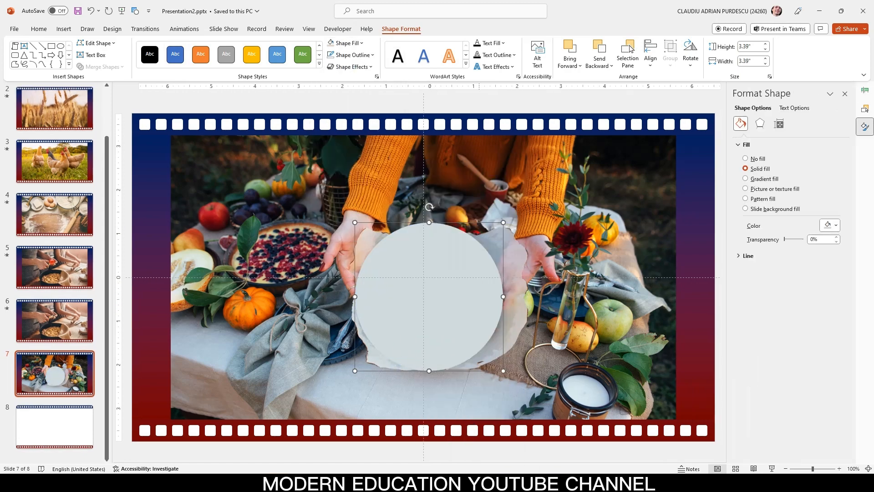
left_click(760, 123)
left_click(761, 223)
left_click(785, 327)
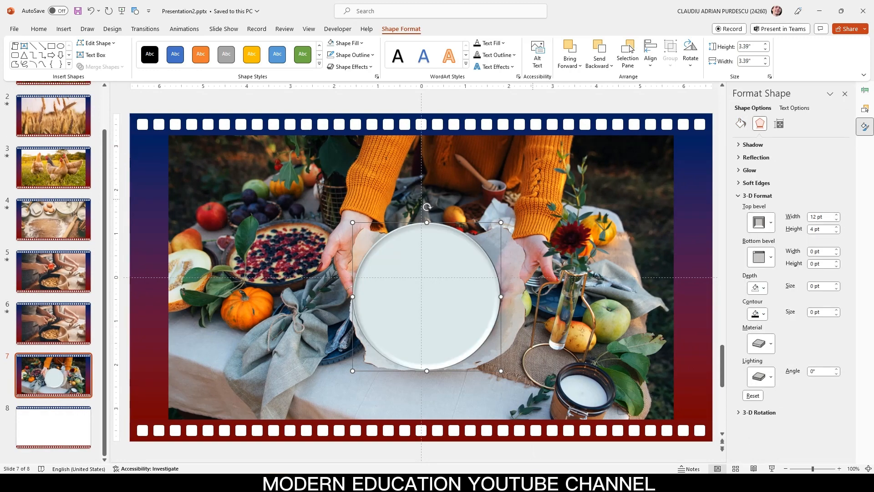
Bring the cut-out galette picture, Picture 8, forward in front of the plate circle
left_click(865, 108)
left_click(774, 135)
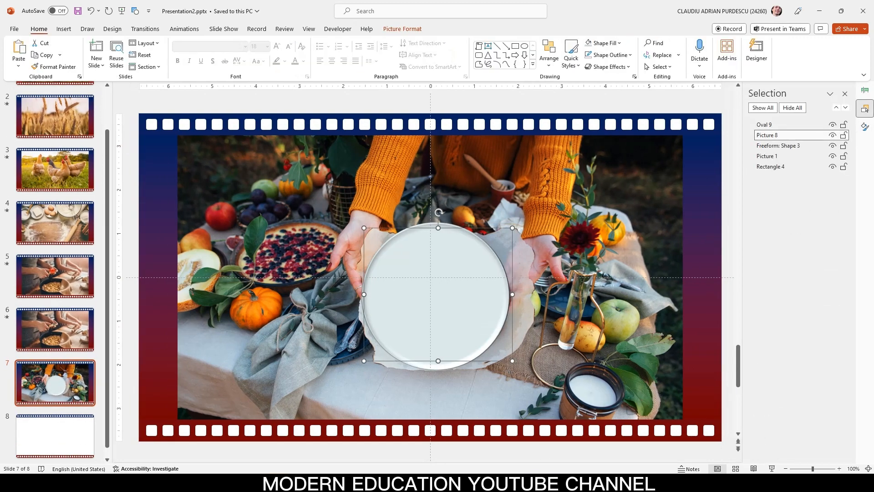
left_click(836, 108)
Add a Wedge entrance effect to the galette picture with a duration of 2.50 seconds
left_click(184, 29)
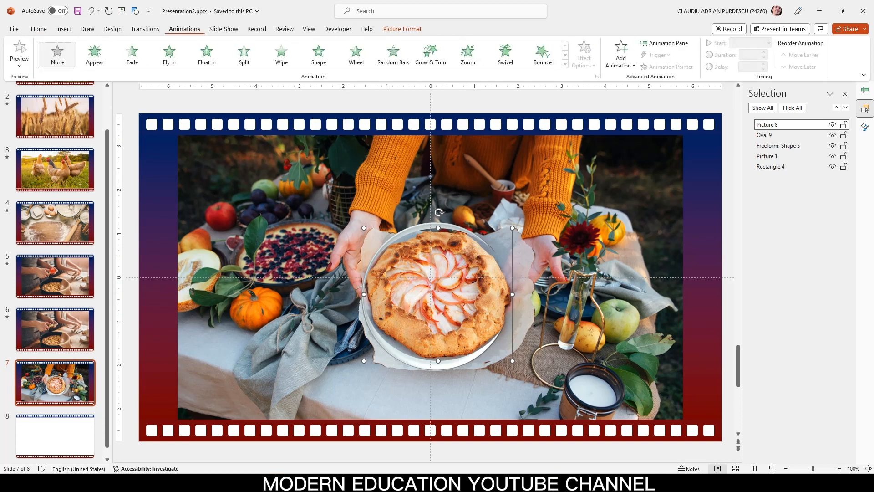
left_click(621, 53)
left_click(651, 405)
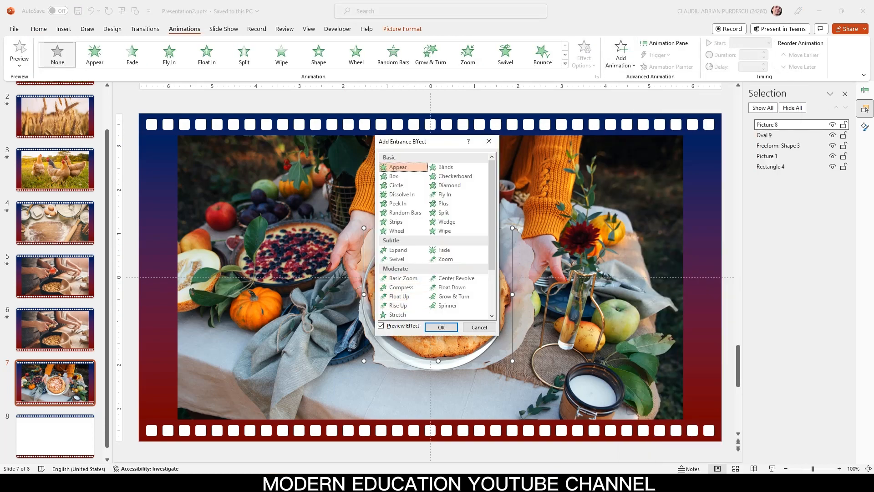
left_click(448, 221)
key("Return")
left_click(764, 53)
left_click(764, 52)
left_click(865, 90)
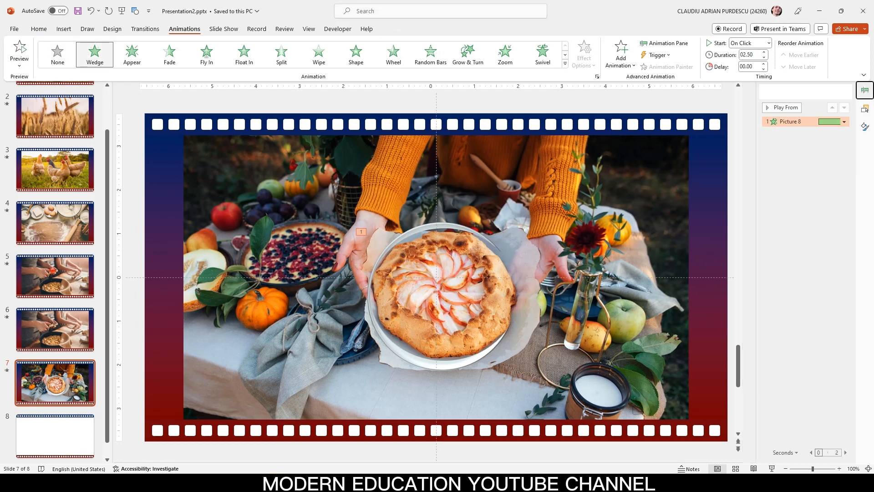
Start the galette's Wedge effect after the previous animation and preview slide 7 in the slide show
left_click(844, 122)
left_click(804, 152)
key("shift+F5")
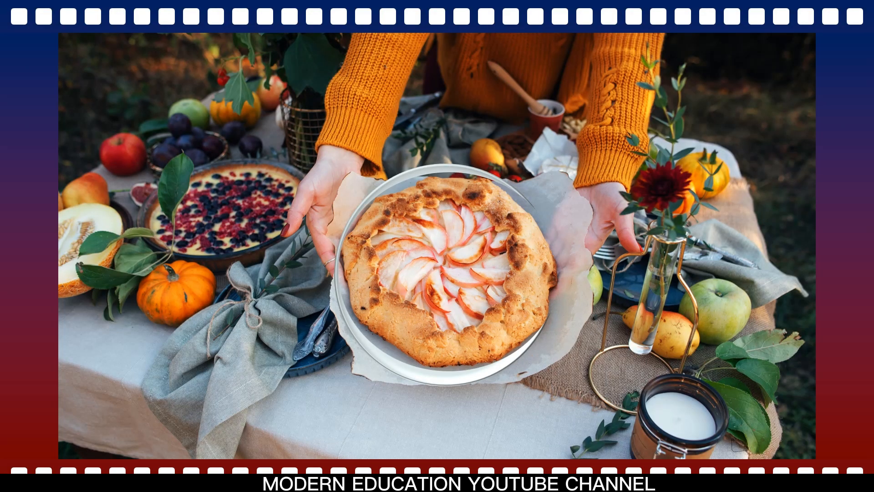
key("Escape")
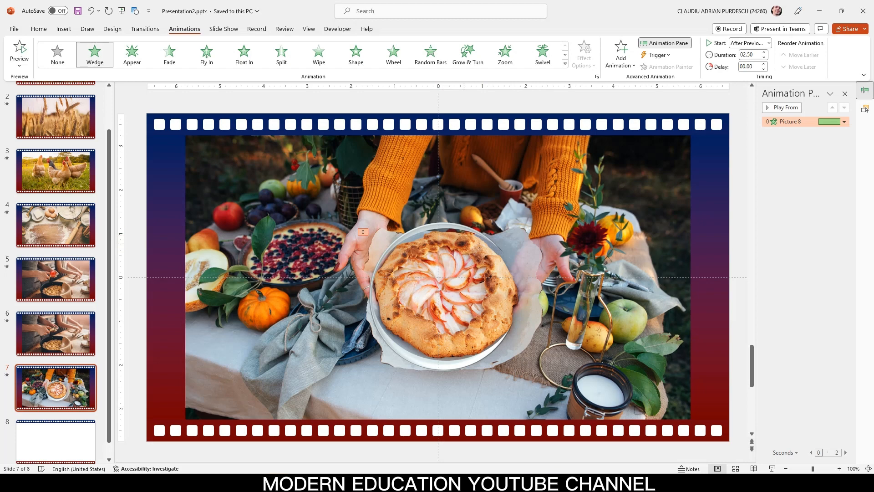
Apply a Push transition from the right to slide 2 and lengthen its duration
scroll(55, 273, "up", 3)
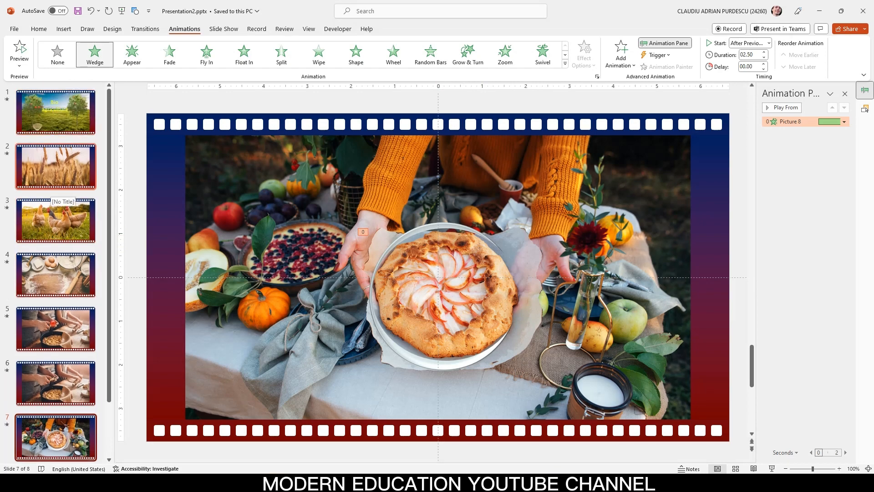
left_click(51, 181)
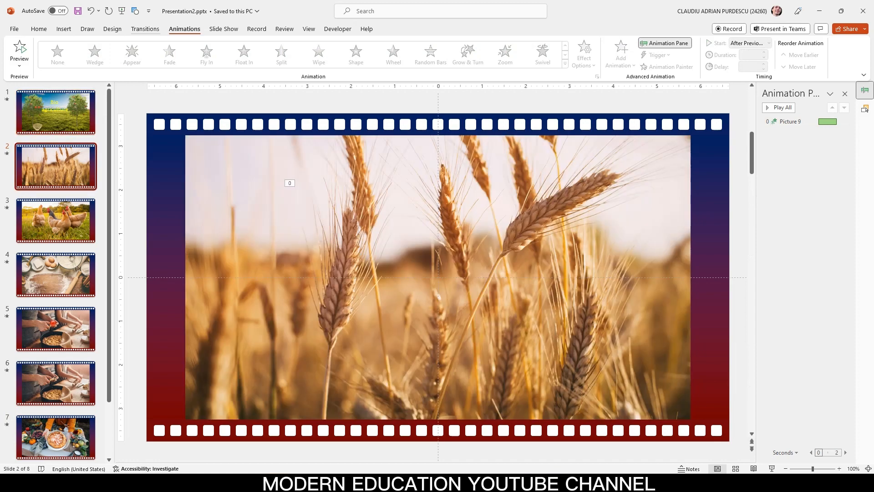
left_click(145, 29)
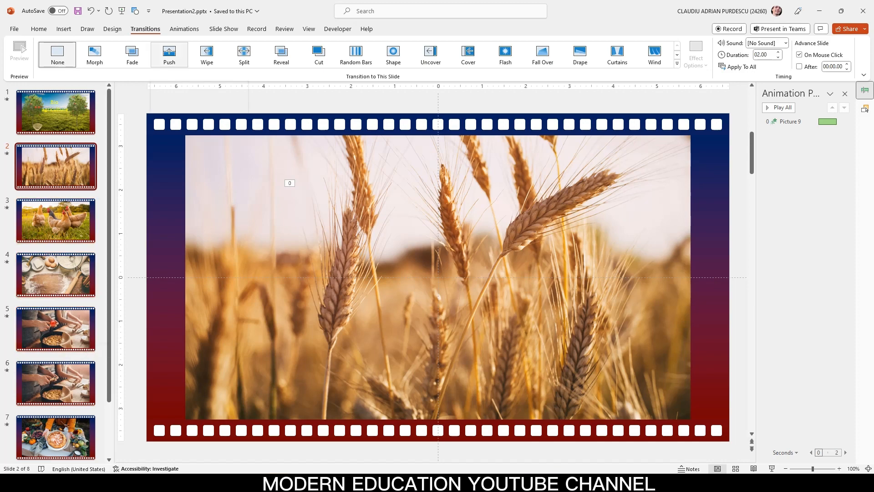
left_click(168, 54)
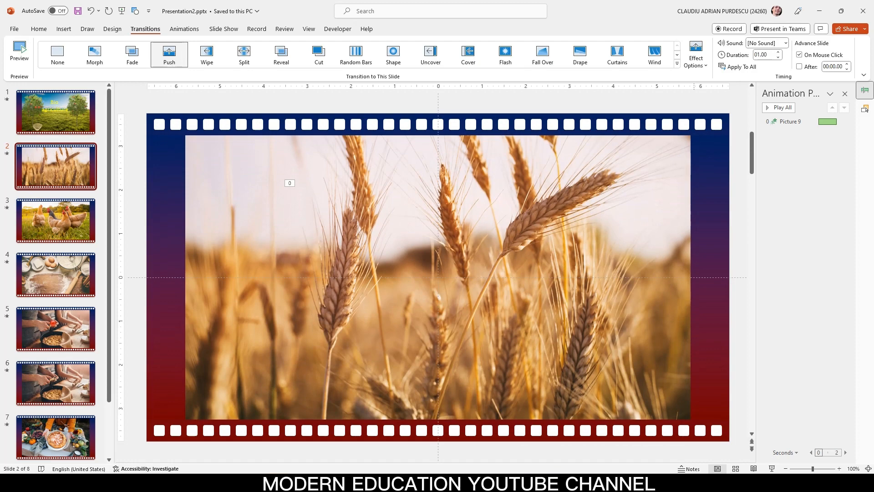
left_click(696, 54)
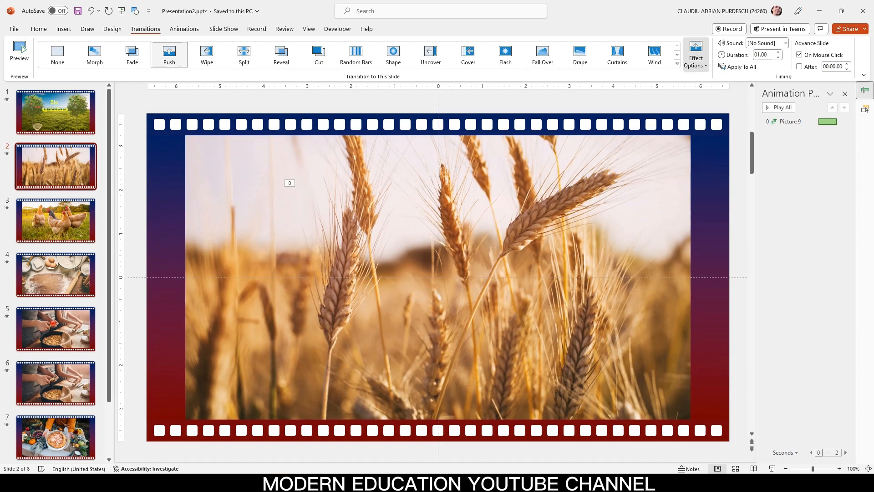
left_click(724, 127)
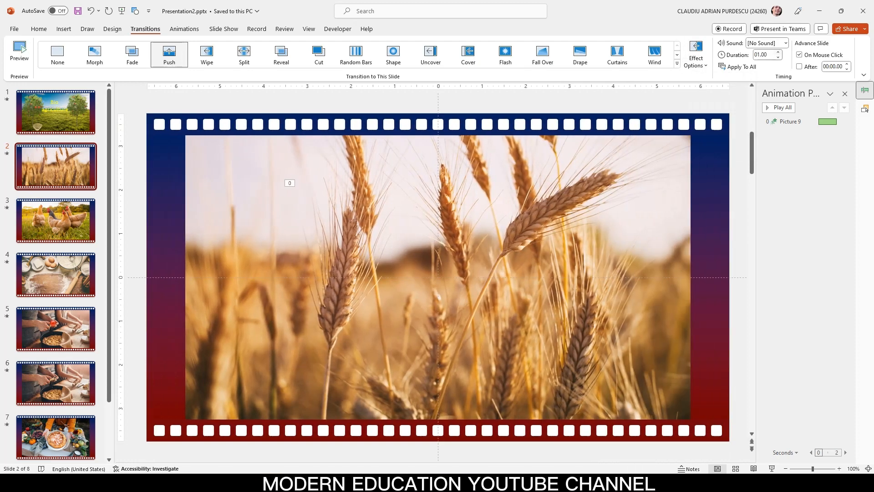
left_click(778, 52)
left_click(778, 53)
Apply a Push transition from the right to slide 3 with a duration of 3.00 seconds
left_click(56, 221)
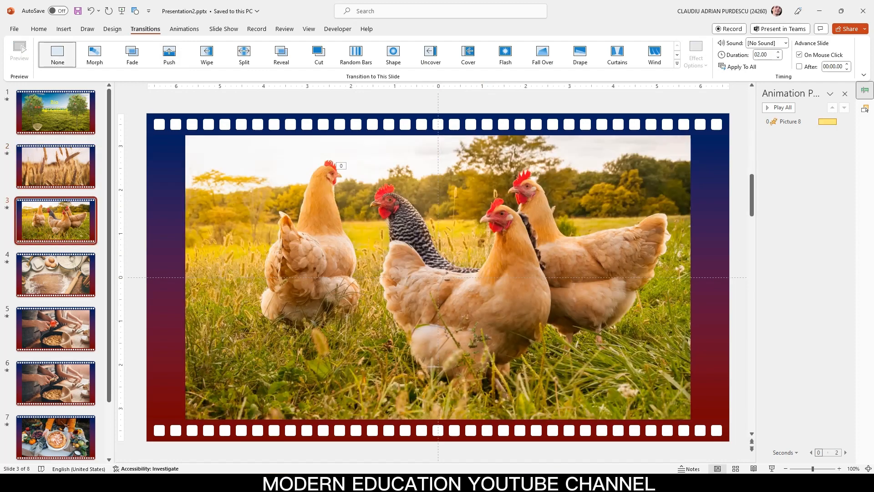
left_click(169, 53)
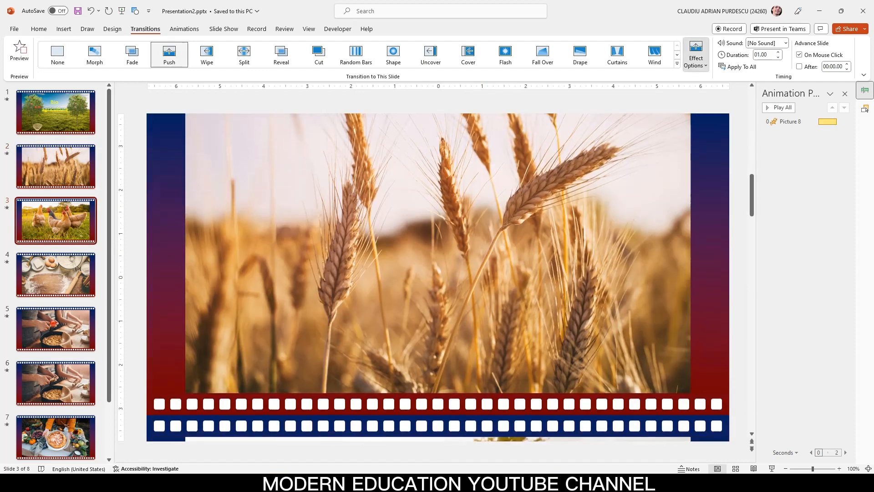
left_click(696, 55)
left_click(725, 127)
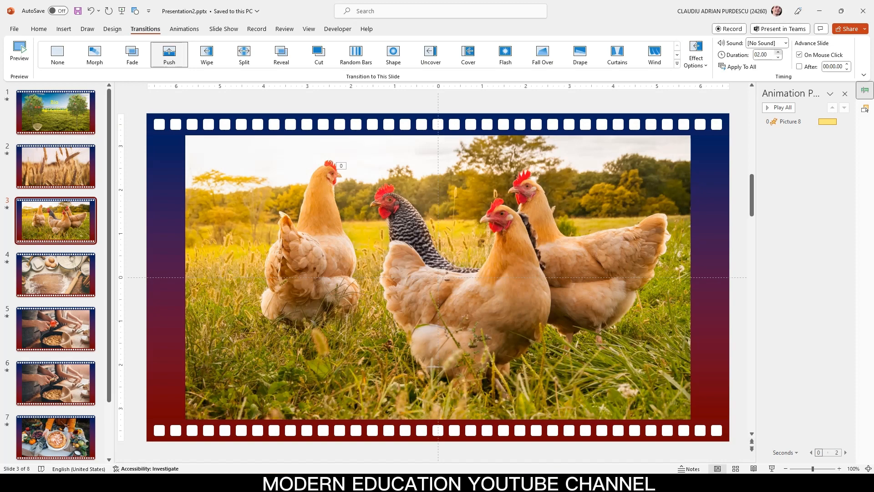
left_click(778, 52)
left_click(778, 52)
left_click(777, 53)
left_click(778, 52)
left_click(778, 52)
left_click(778, 52)
left_click(777, 52)
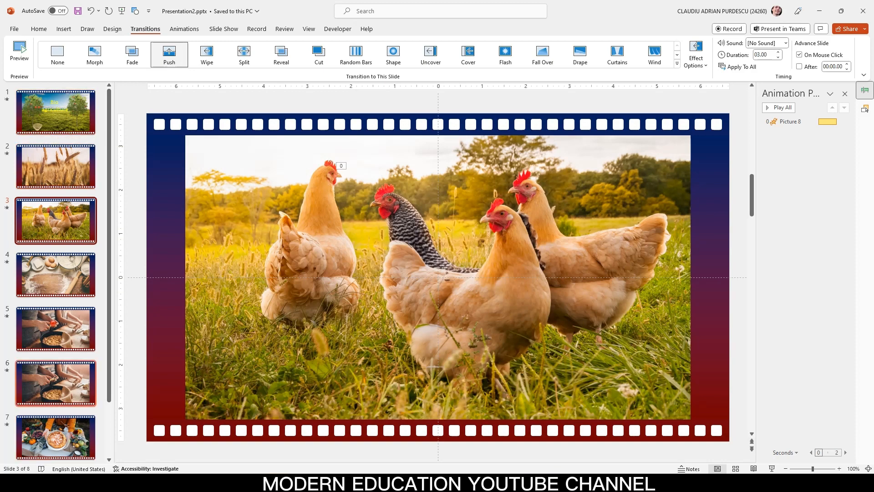
Apply a Push transition from the right to slide 4 with a duration of 3.00 seconds
left_click(55, 275)
left_click(169, 54)
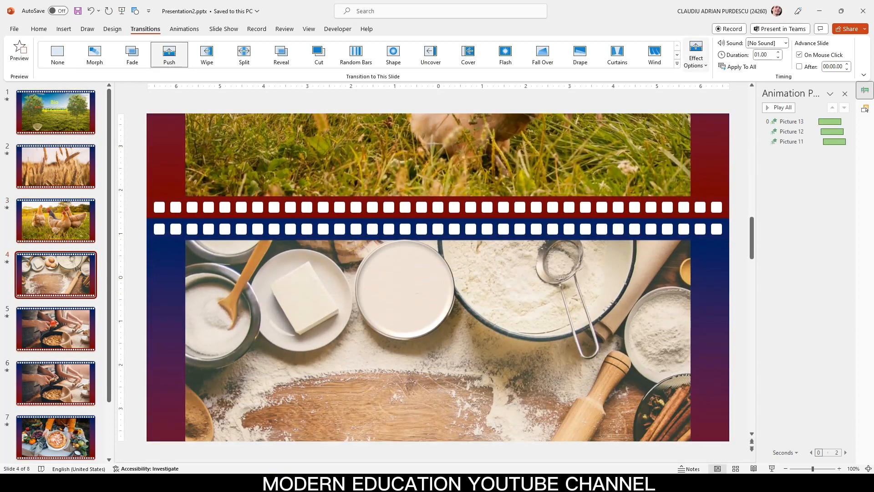
left_click(695, 54)
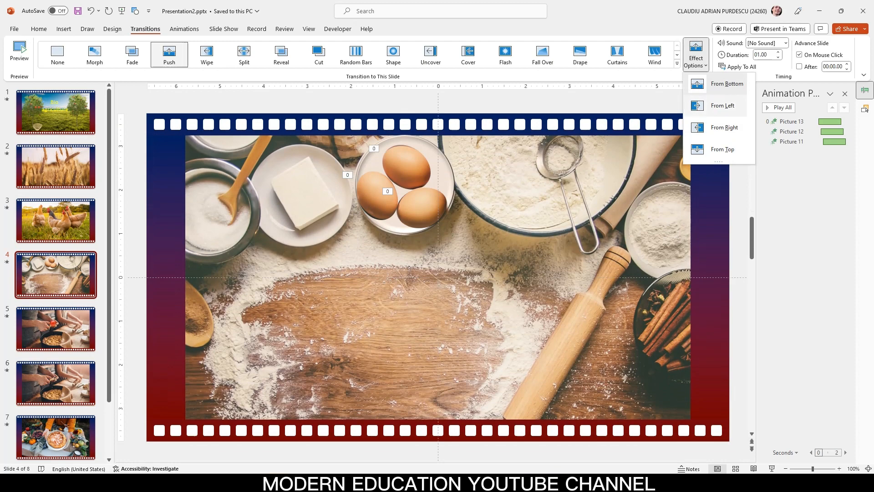
left_click(723, 127)
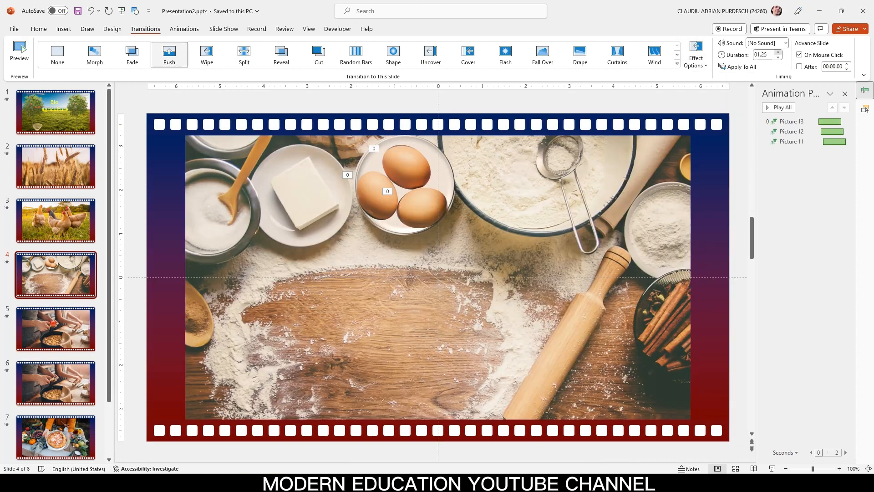
left_click(778, 52)
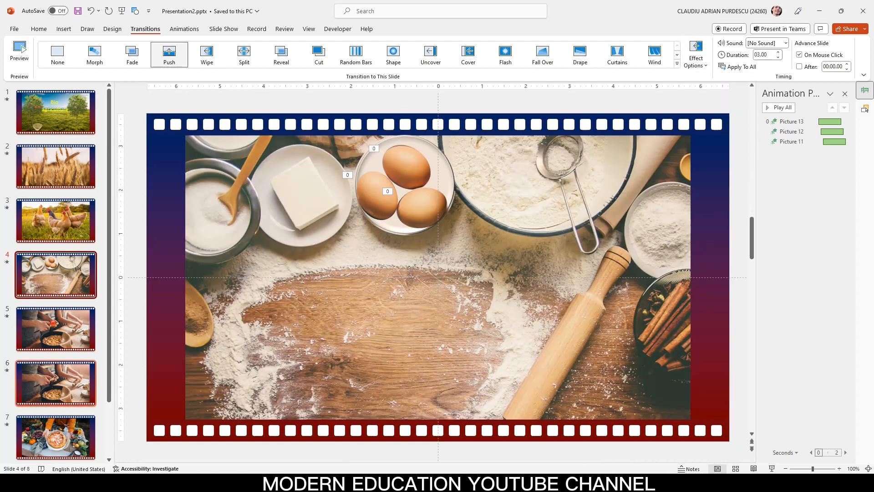
Apply a Push transition from the right to slide 5 with a duration of 3.00 seconds
left_click(55, 328)
left_click(169, 54)
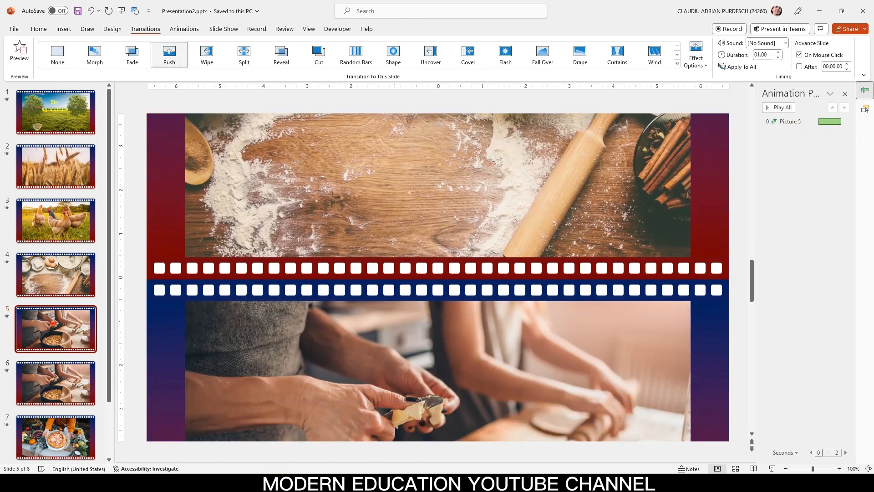
left_click(696, 55)
left_click(724, 128)
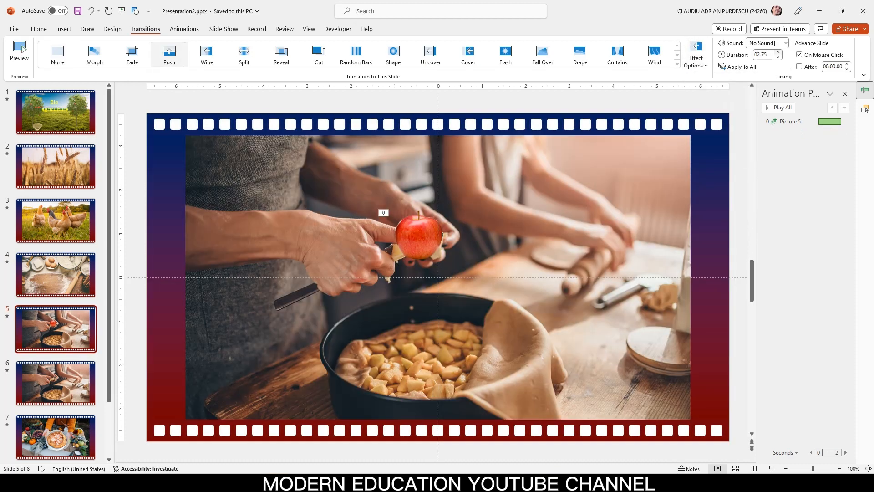
left_click(779, 52)
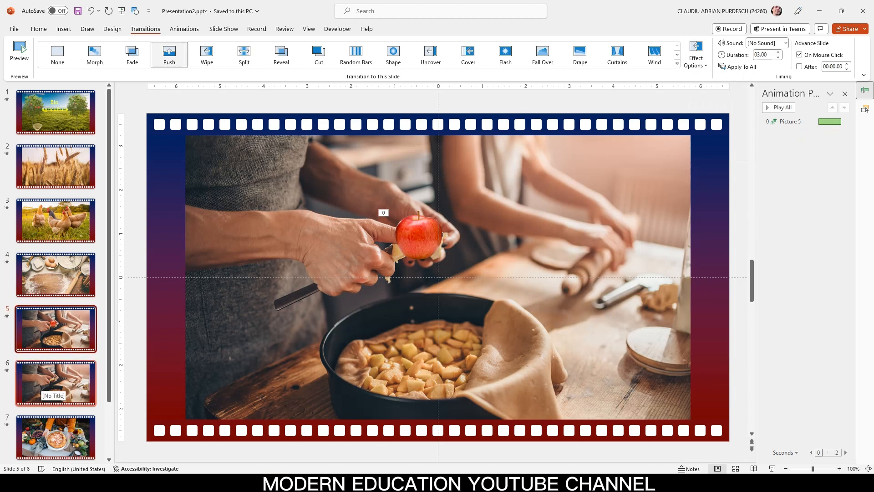
Apply the Morph transition to slide 6
left_click(55, 383)
left_click(95, 54)
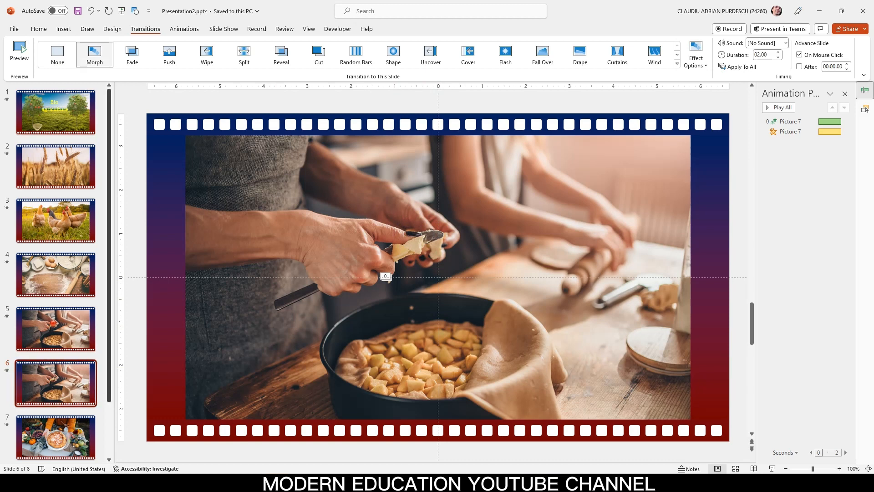
Rename the red apple picture on slide 5, replacing its default name Picture 5
left_click(56, 328)
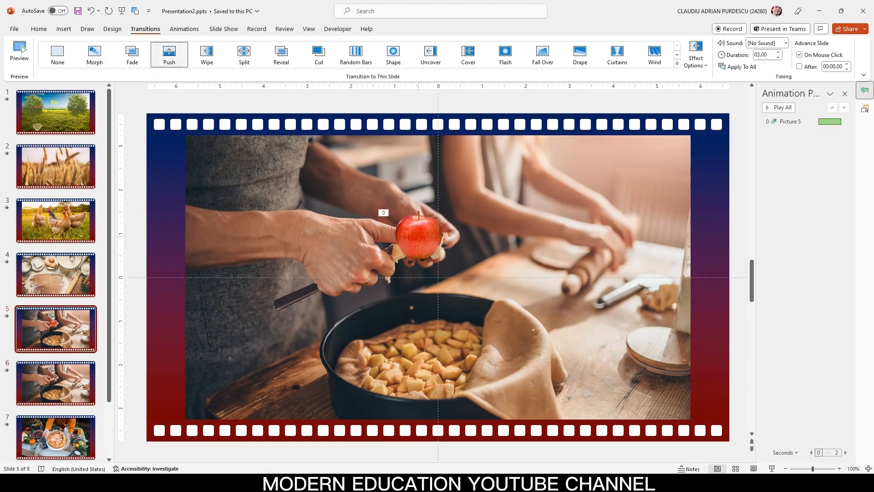
left_click(418, 237)
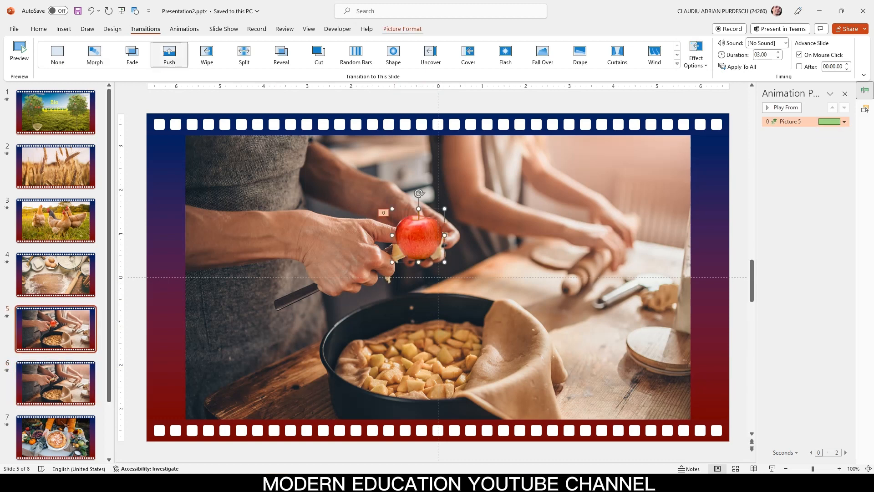
left_click(403, 29)
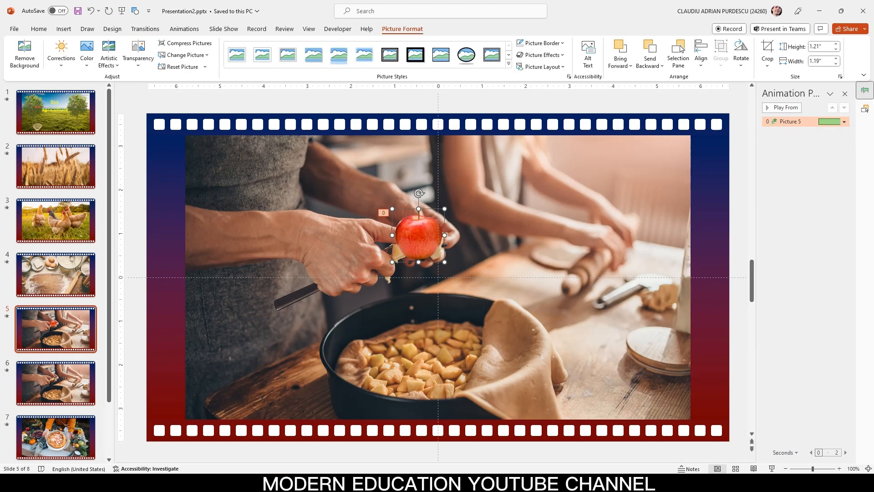
left_click(678, 54)
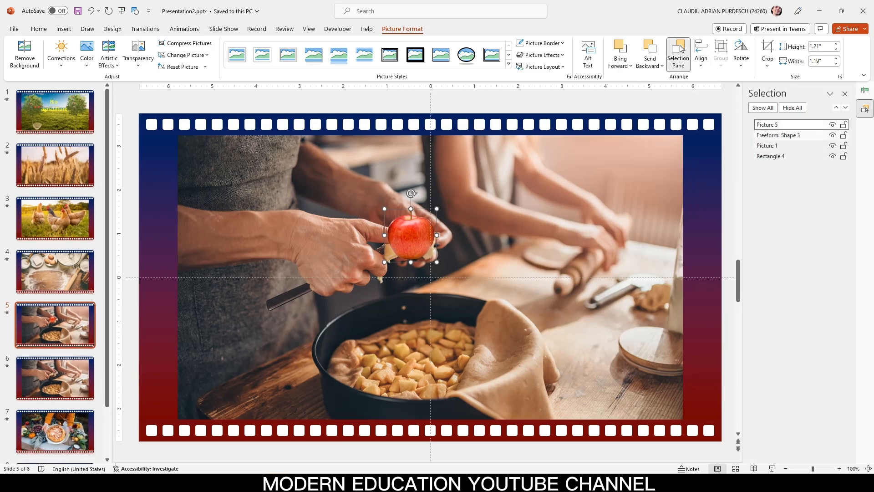
double_click(760, 124)
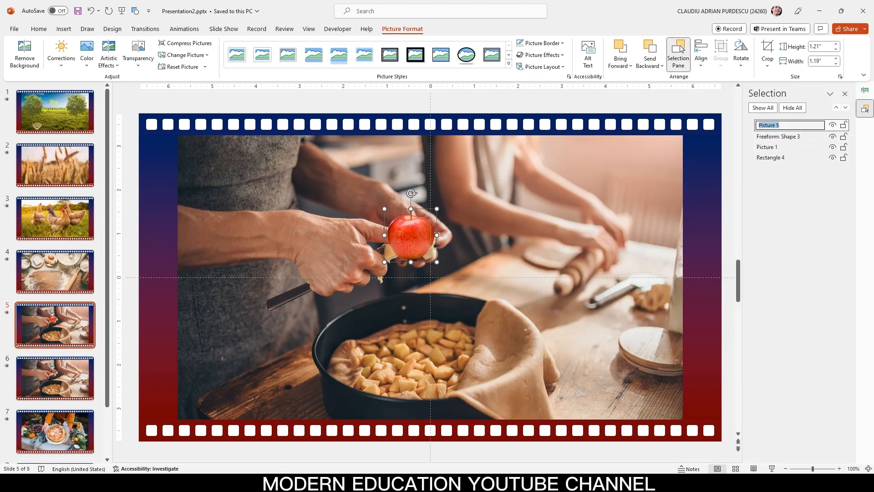
key("BackSpace")
Rename the cut-out picture piece over the pie pan on slide 6, Picture 7, as !!apple
left_click(55, 378)
left_click(403, 244)
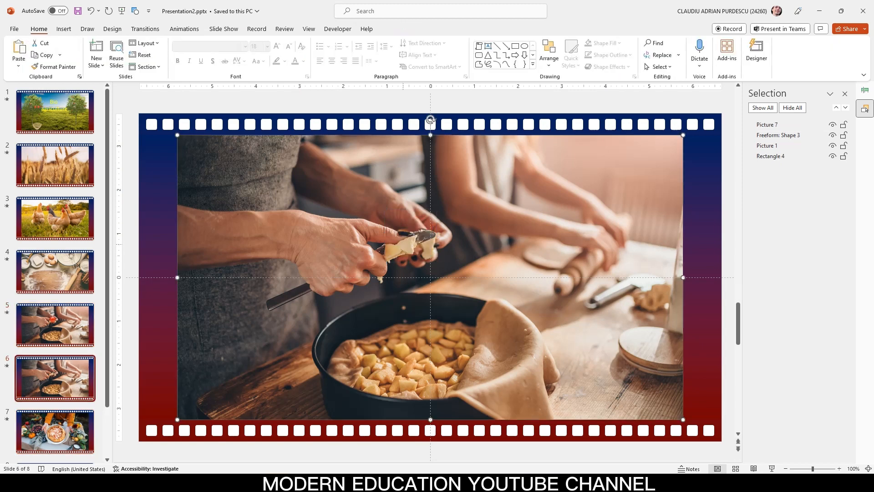
left_click(420, 281)
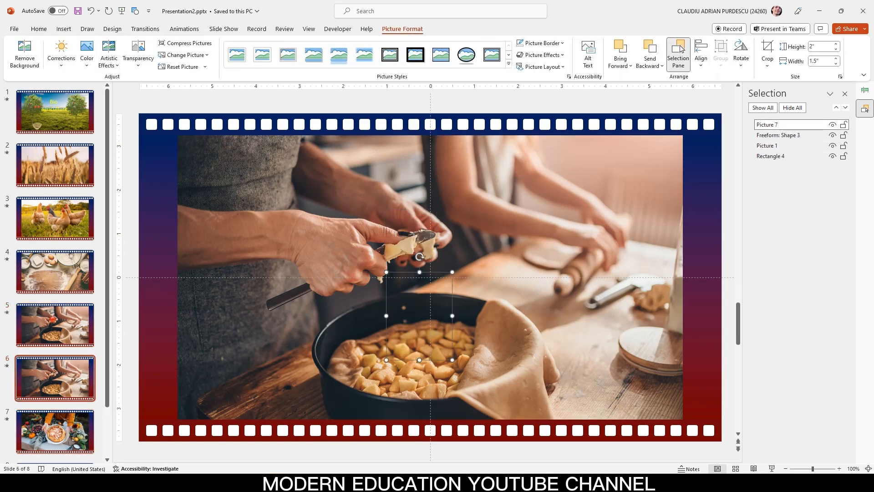
left_click(780, 125)
key("ctrl+a")
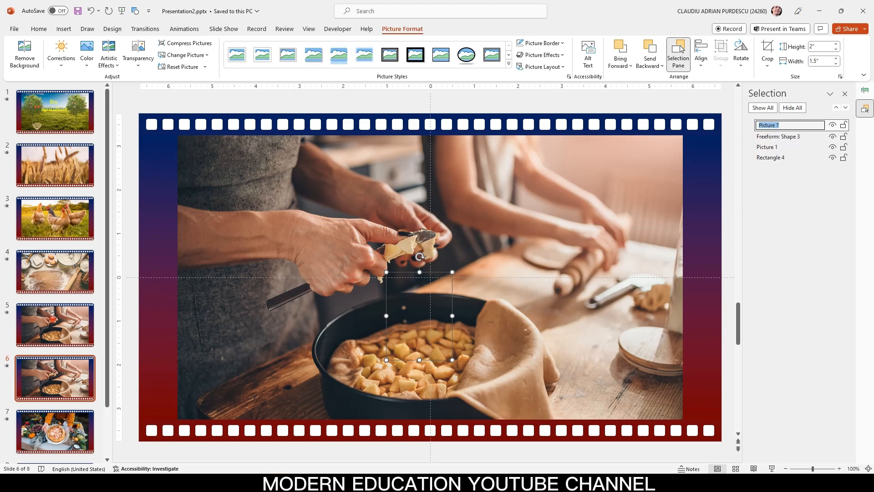
type("!!apple")
key("Return")
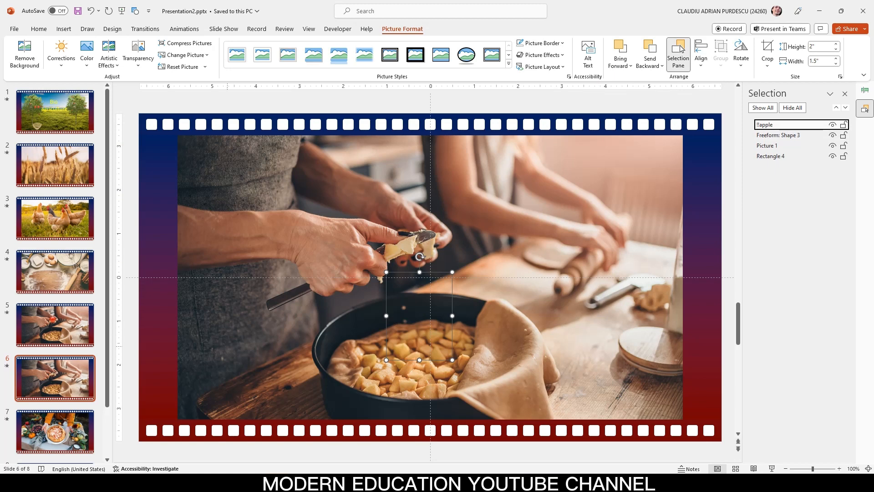